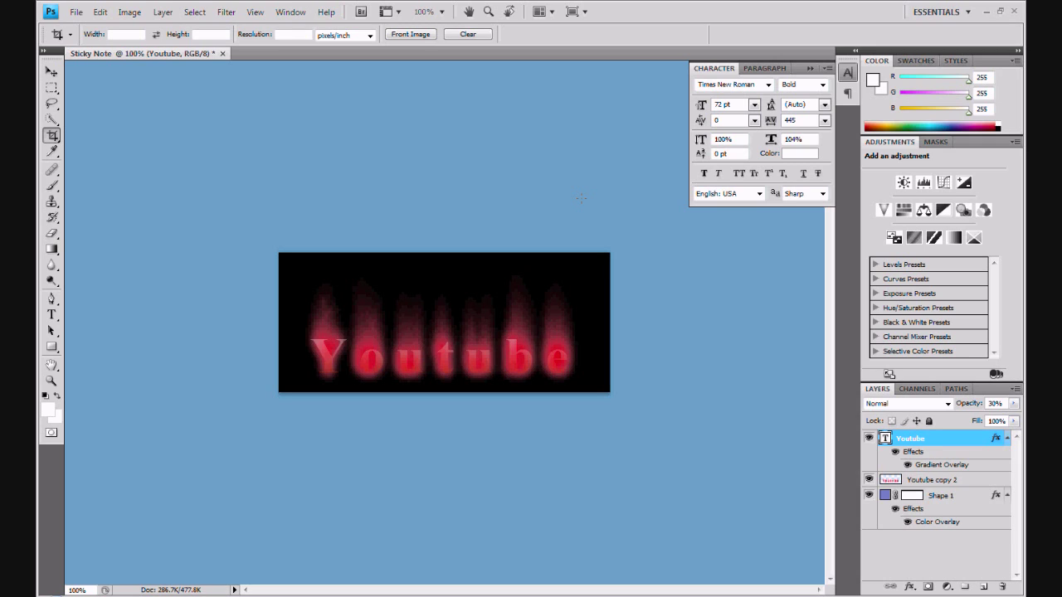
Zoom in and out on the flaming Youtube sample, then return to actual size
key("ctrl+plus")
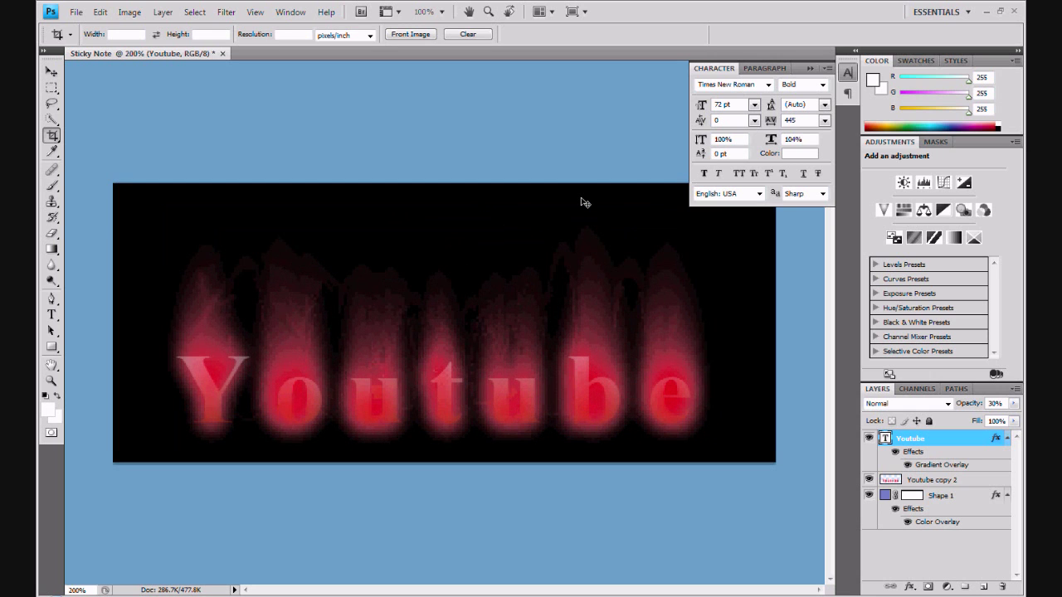
key("ctrl+minus")
key("ctrl+minus")
key("ctrl+minus")
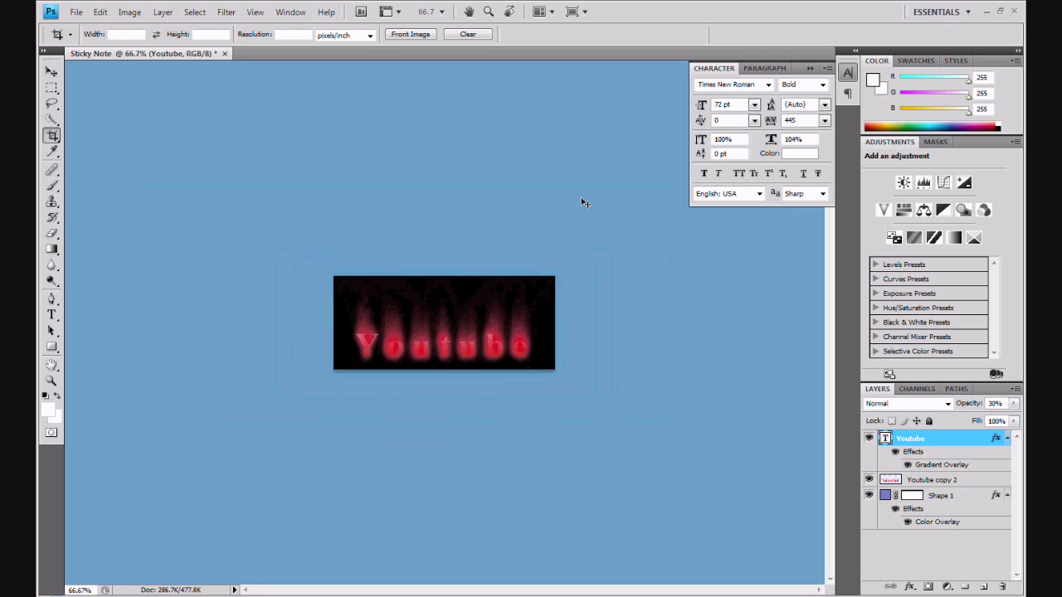
key("ctrl+plus")
key("ctrl+plus")
key("ctrl+plus")
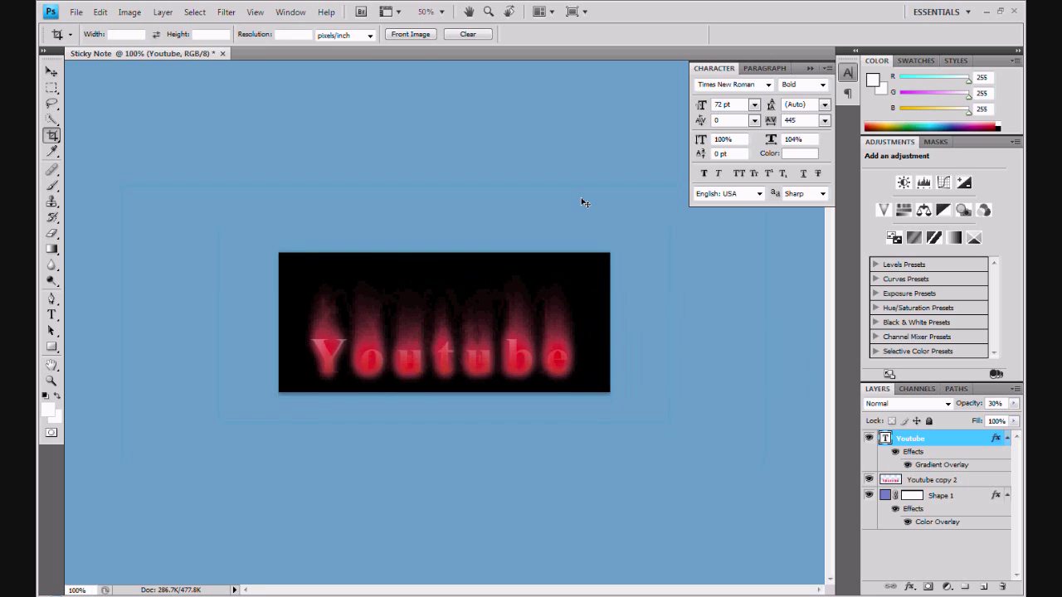
key("ctrl+minus")
left_click(75, 12)
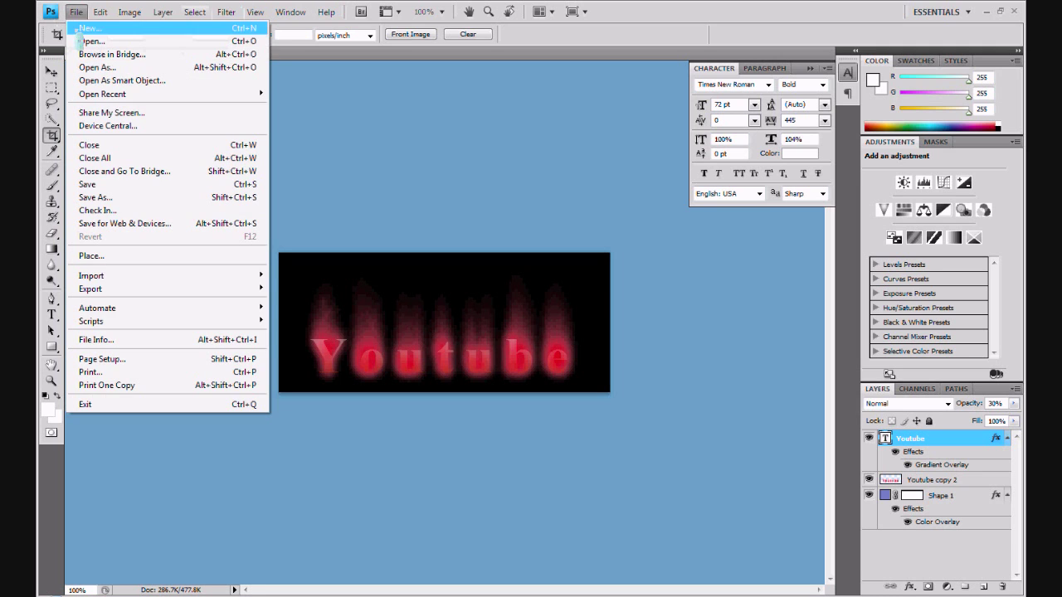
Start a new document named Fiery Text Layer, sized 17 × 17 cm
left_click(87, 27)
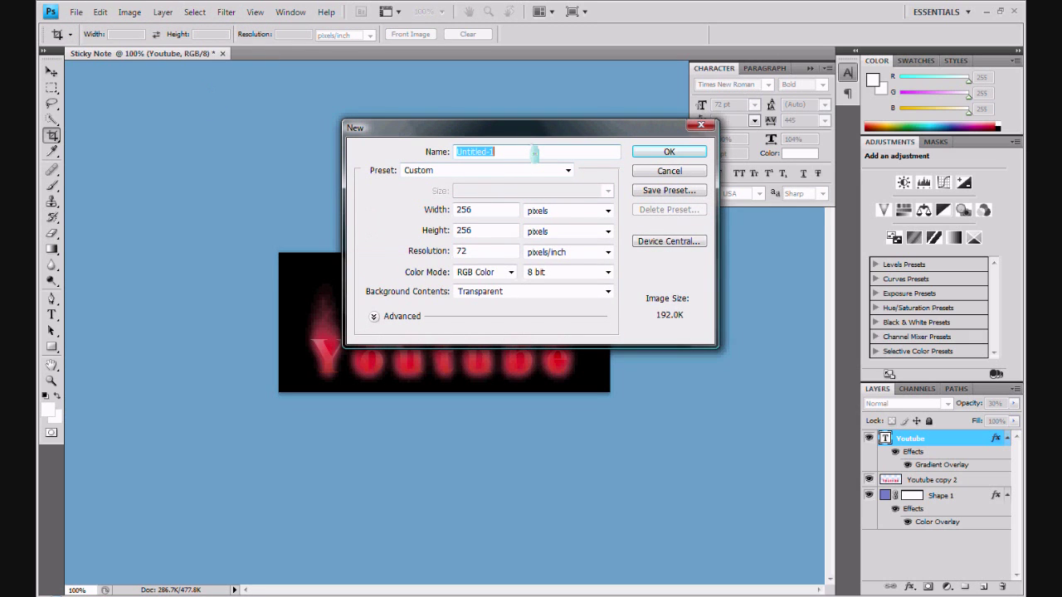
type("Fiery Text Layer")
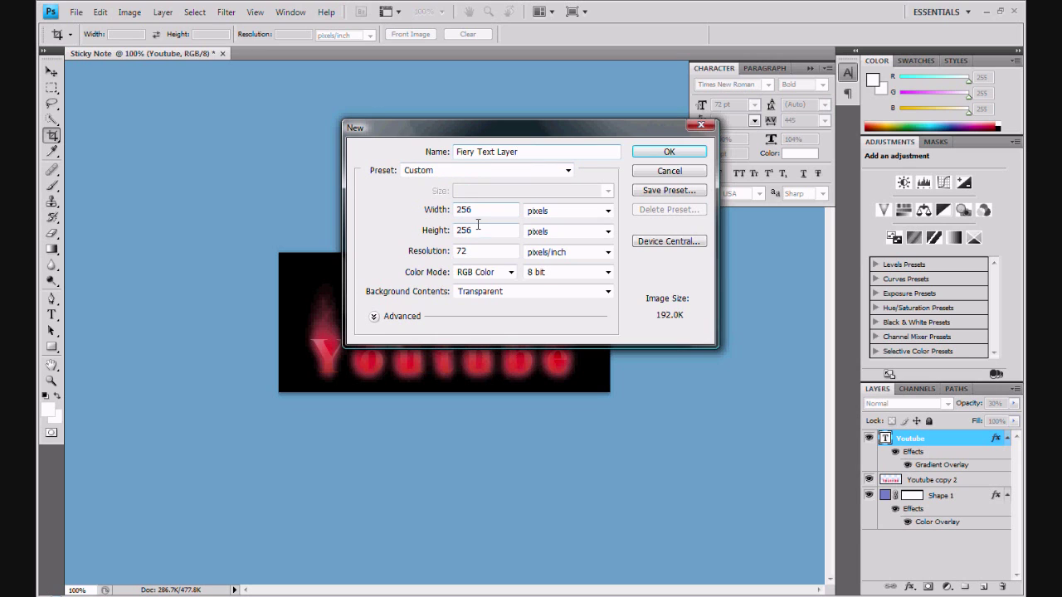
double_click(478, 212)
left_click(556, 211)
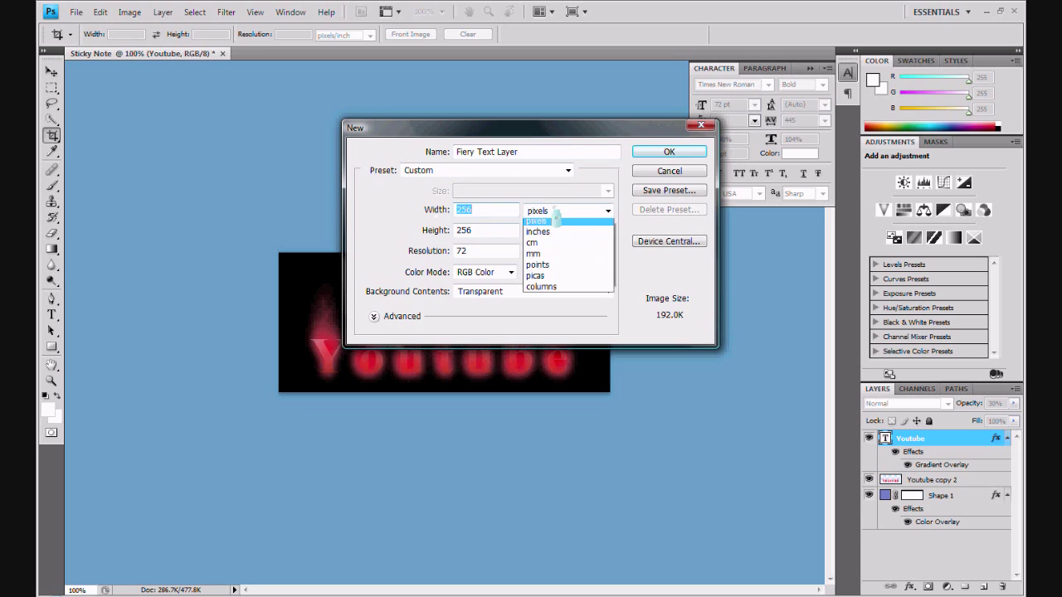
left_click(562, 247)
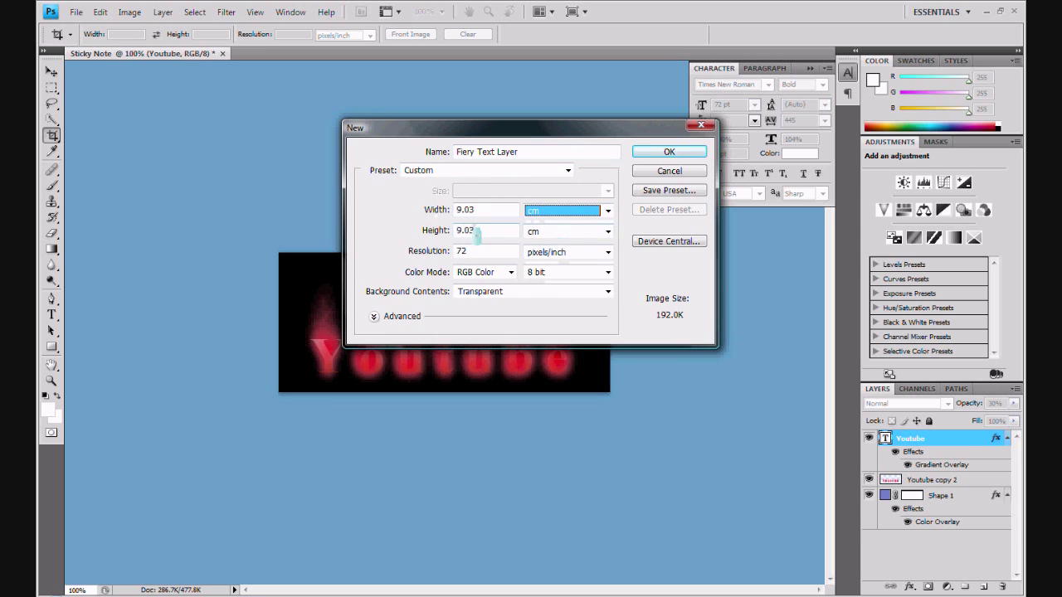
left_click(461, 209)
key("BackSpace")
type("17")
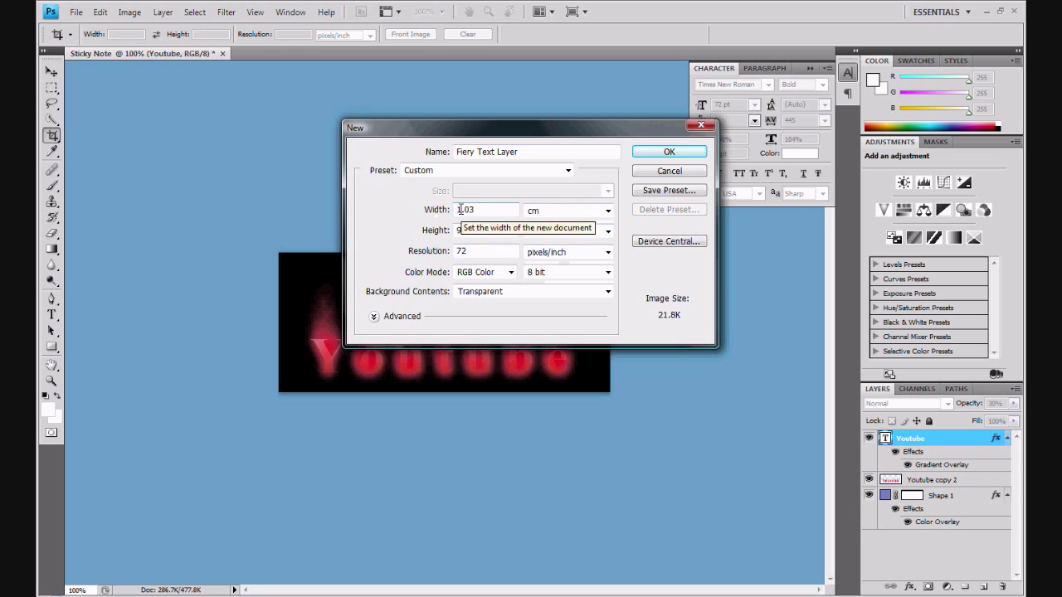
left_click(462, 230)
key("BackSpace")
type("17")
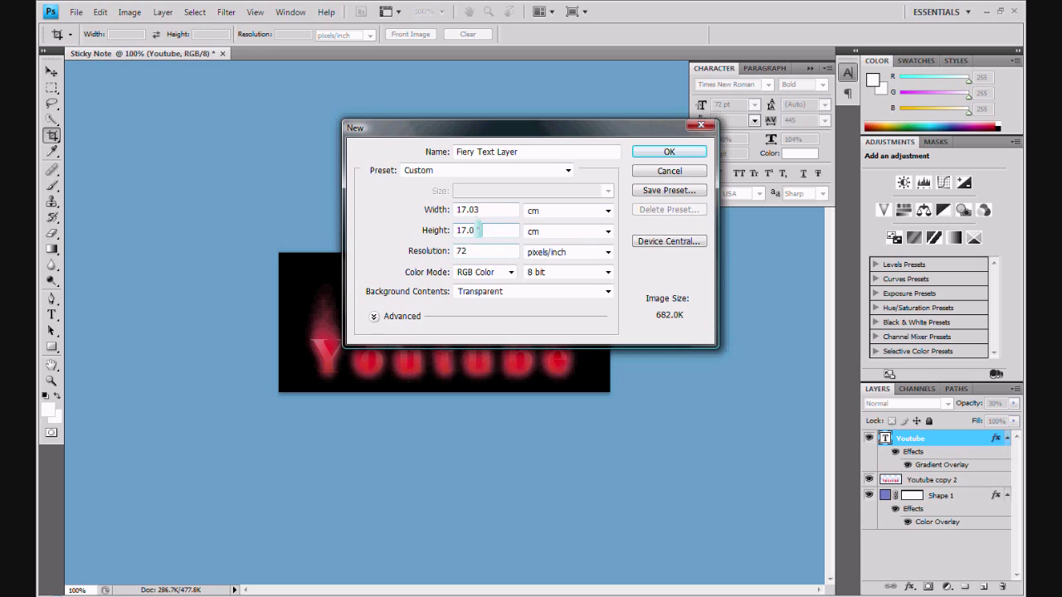
left_click(484, 209)
Set Background Contents to Background Color and create the document
left_click(490, 291)
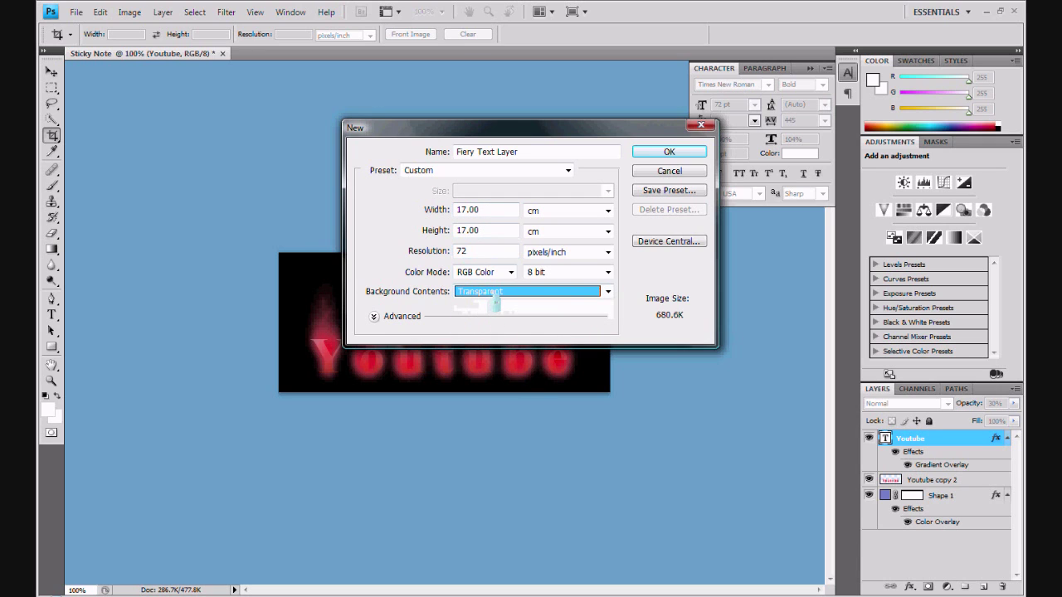
left_click(495, 304)
left_click(495, 310)
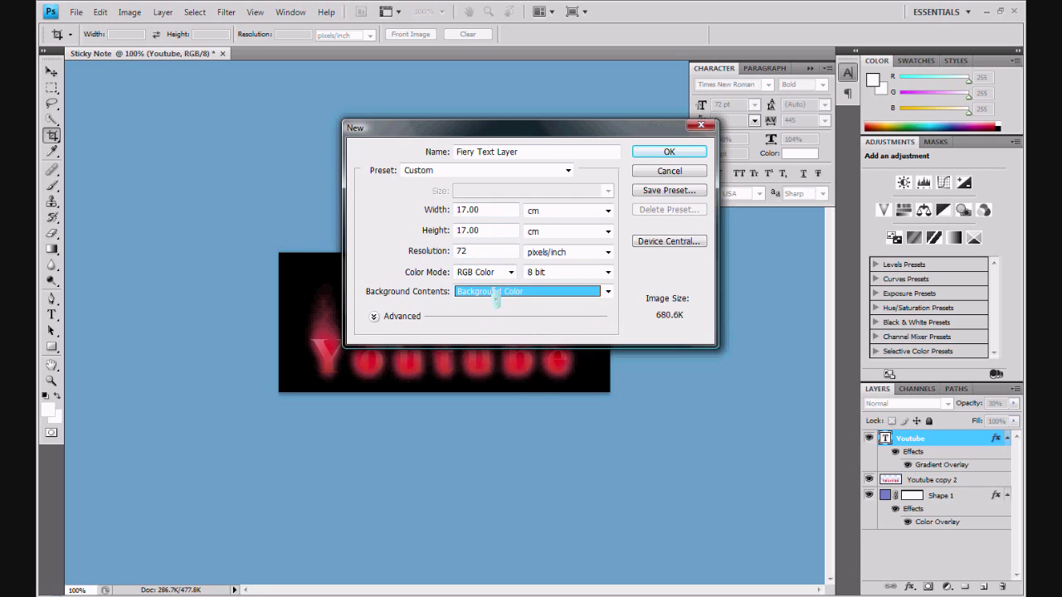
left_click(535, 292)
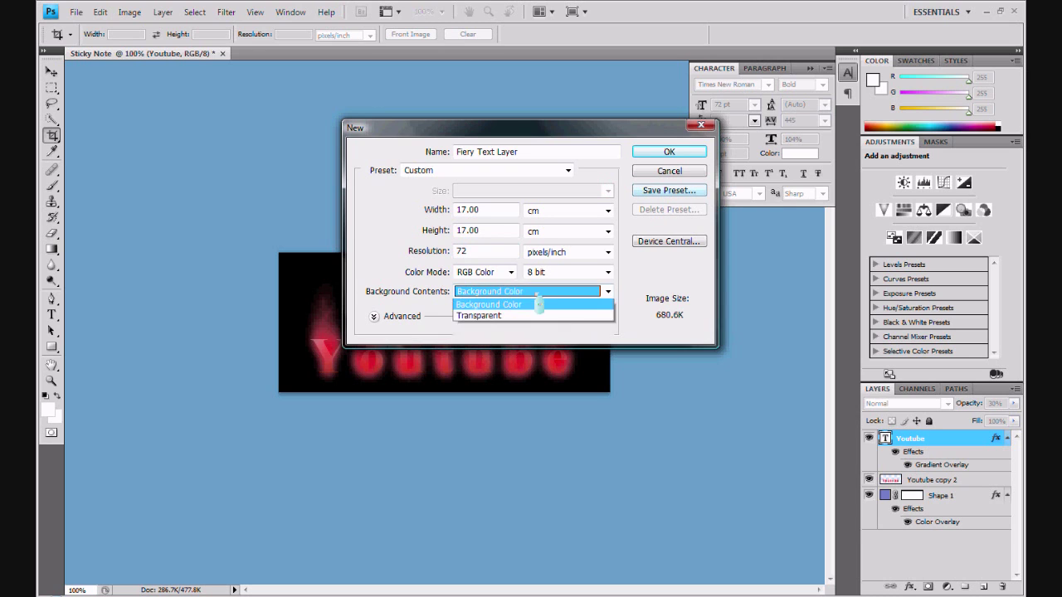
left_click(538, 316)
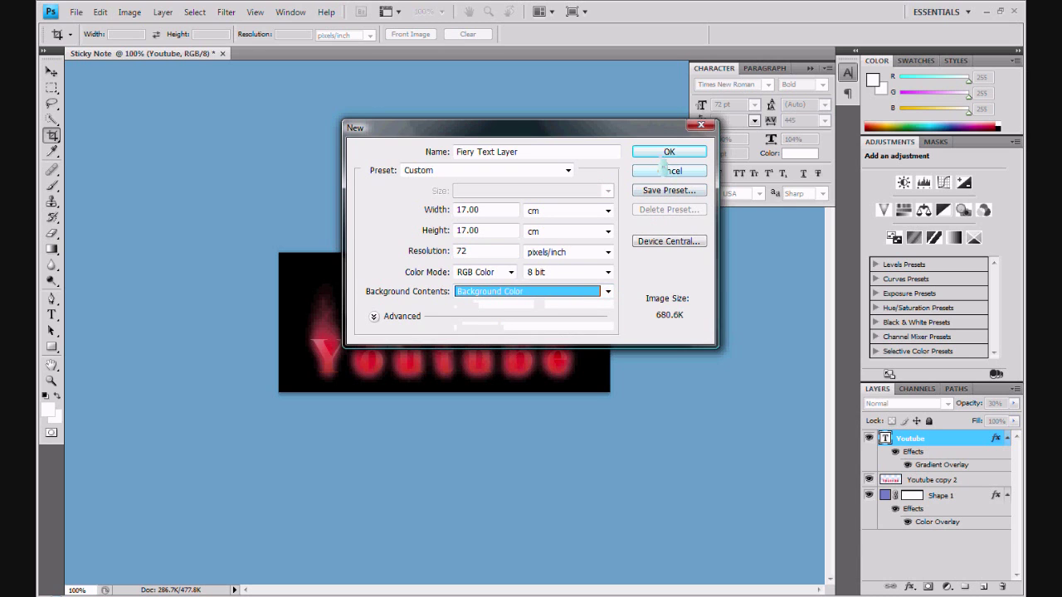
left_click(663, 152)
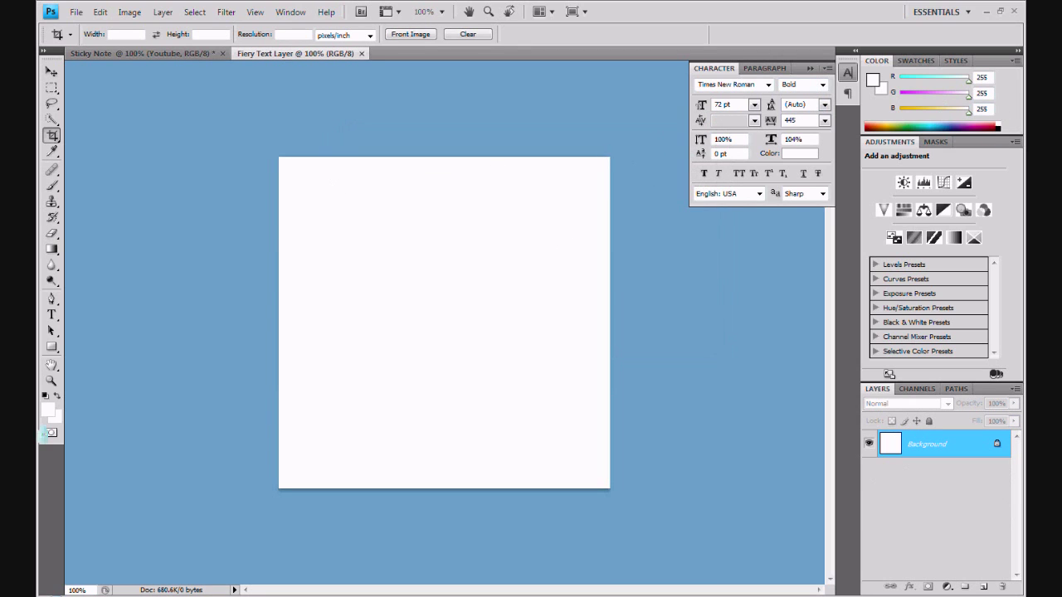
Draw a black rectangle shape covering the whole canvas
left_click(52, 347)
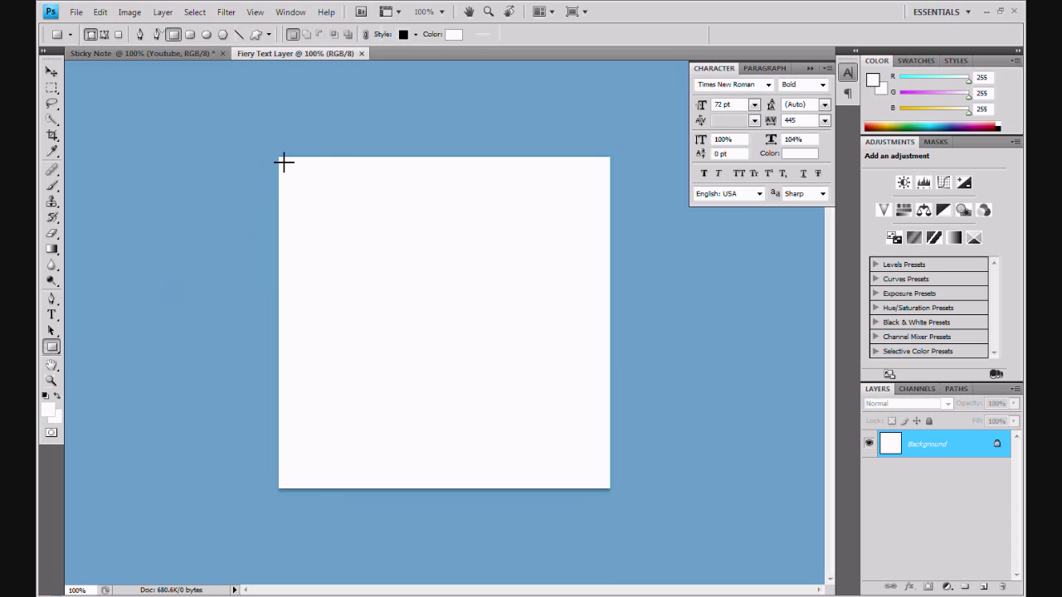
left_click_drag(279, 157, 617, 491)
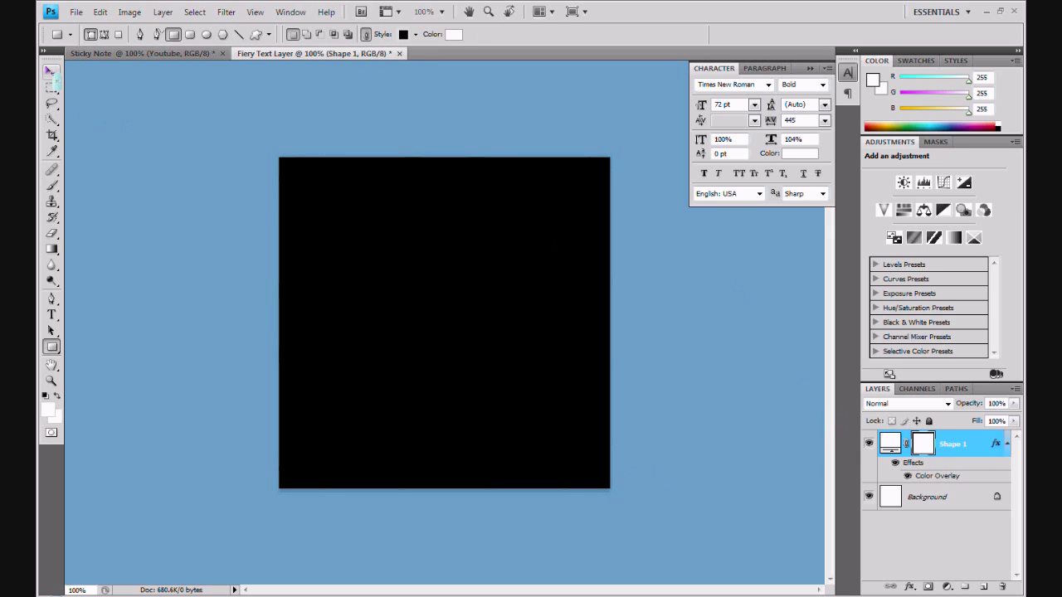
left_click(51, 73)
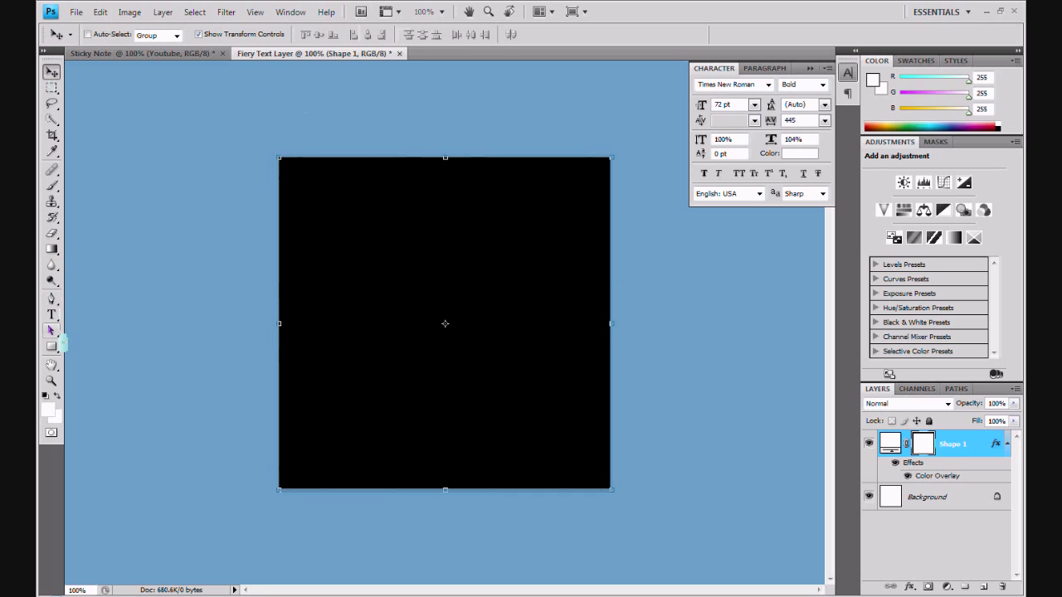
Add a text layer inside the black square and try moving it lower in the layer stack
left_click(51, 315)
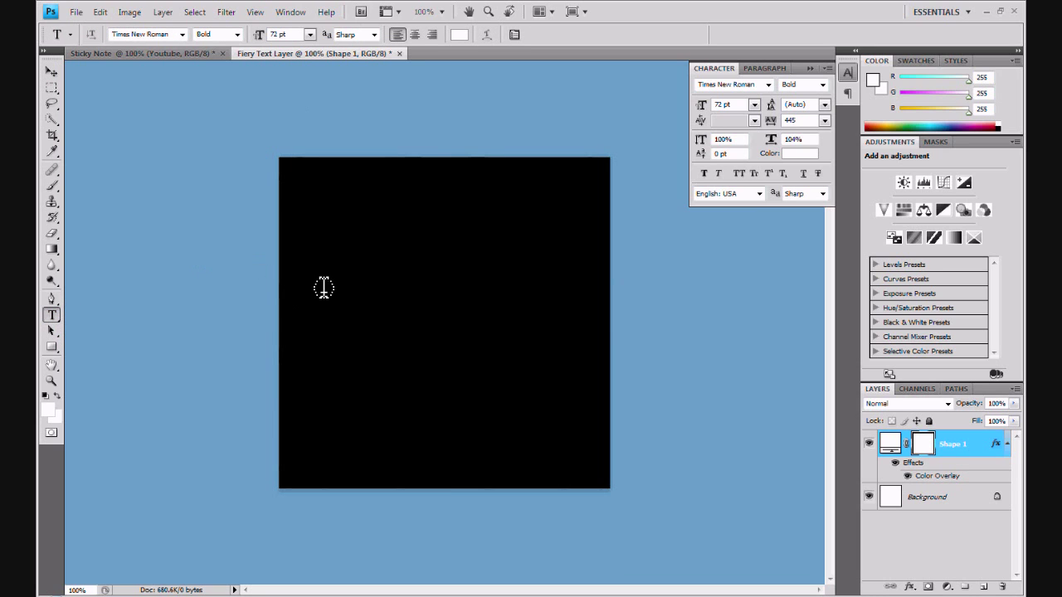
left_click(309, 342)
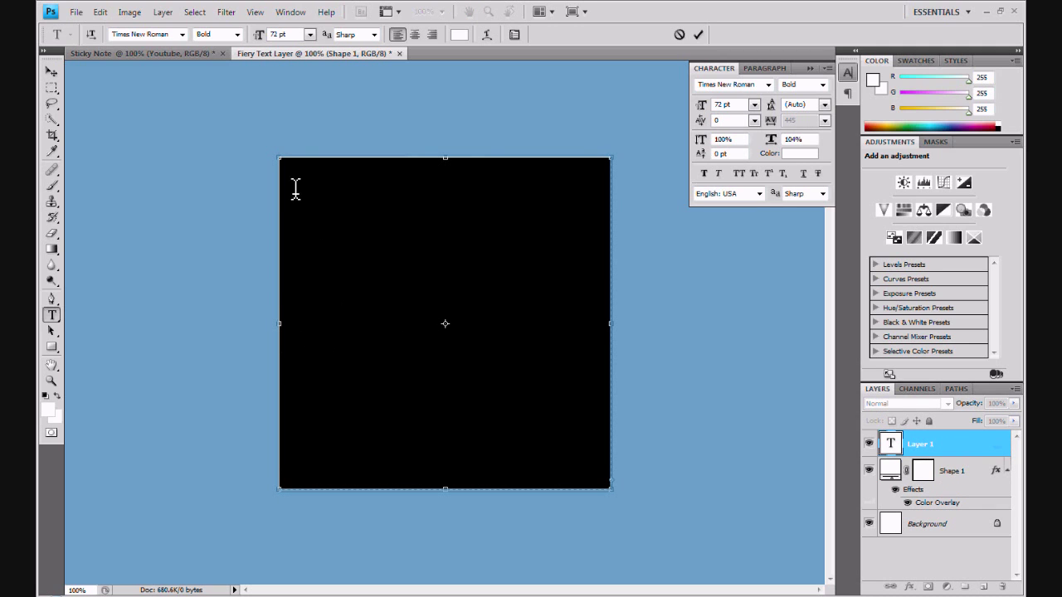
left_click(51, 72)
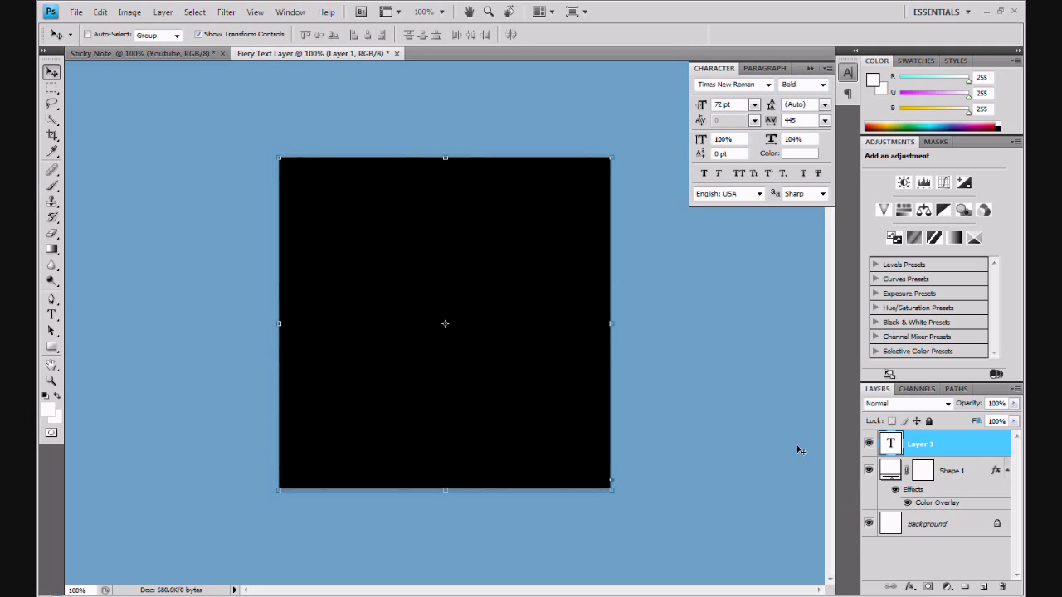
left_click_drag(936, 452, 970, 533)
left_click(130, 12)
Rasterize the empty text layer
mouse_move(164, 11)
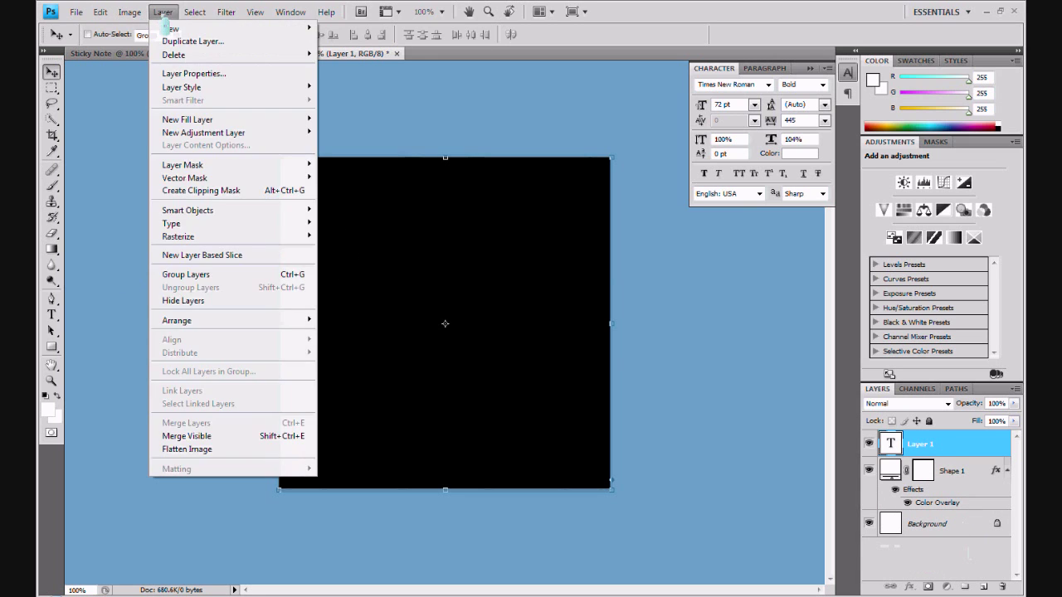
mouse_move(299, 237)
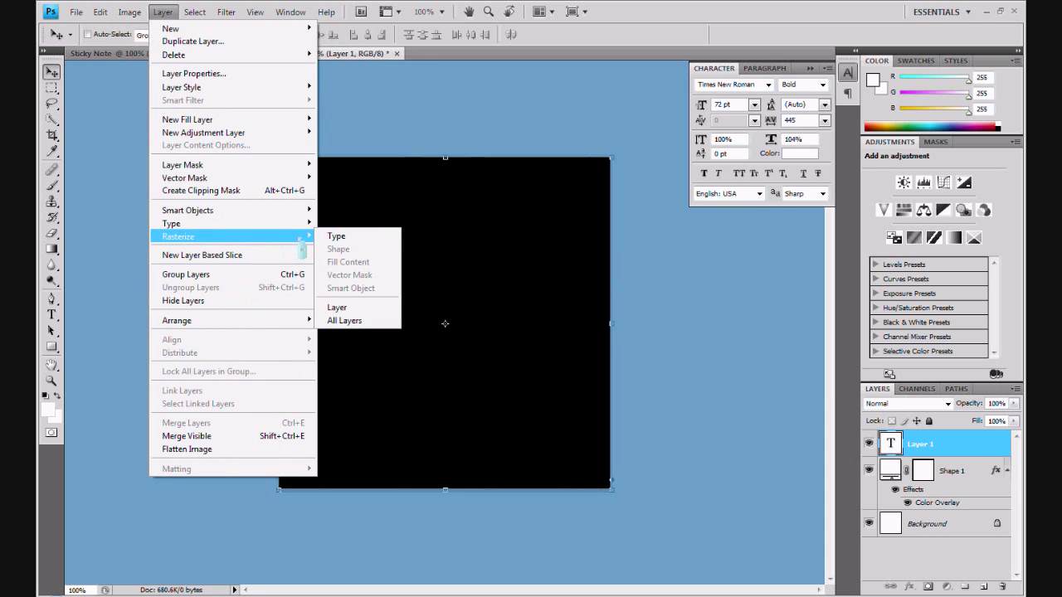
left_click(331, 238)
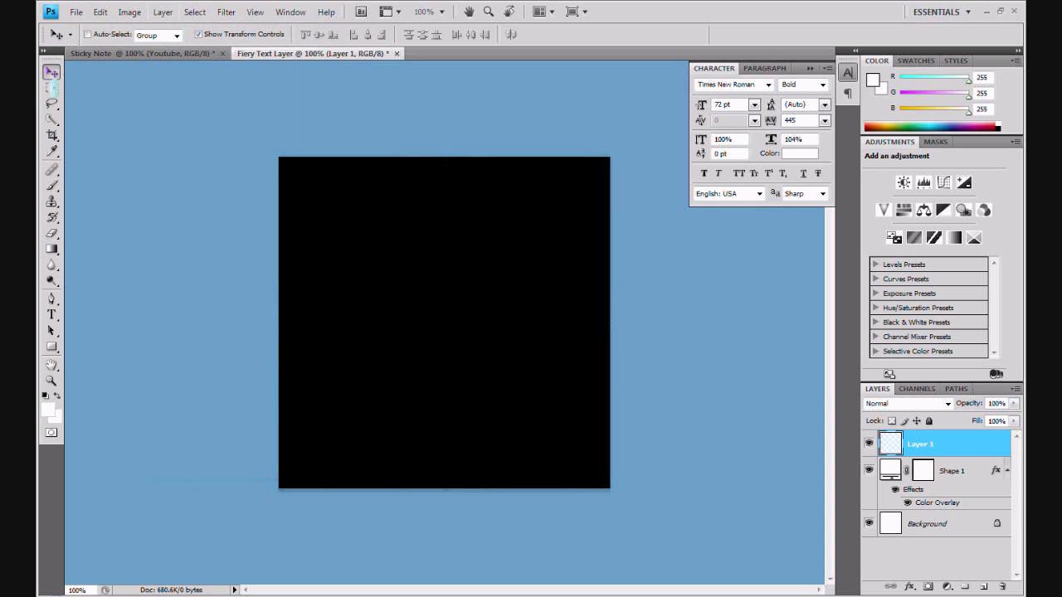
Type 'Youtube' on the black square and shift it left so the final e shows
left_click(52, 315)
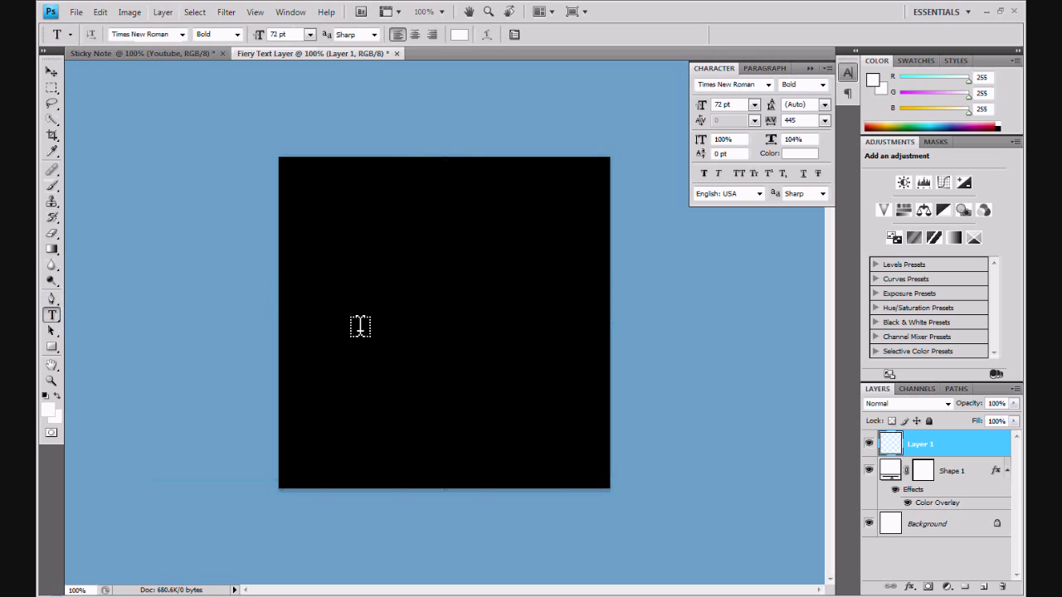
left_click(332, 305)
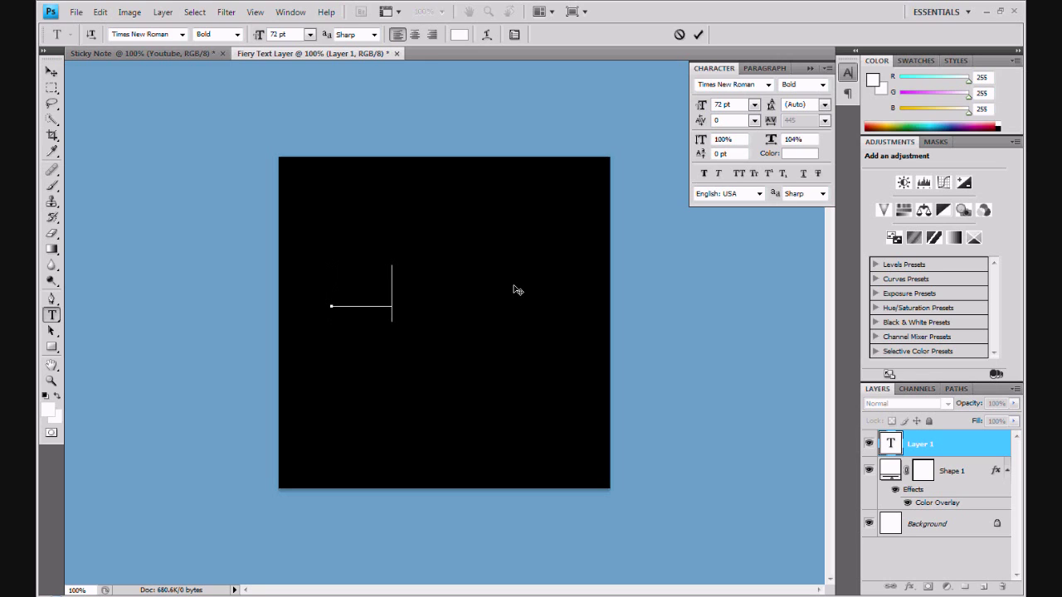
type("o u t u b e")
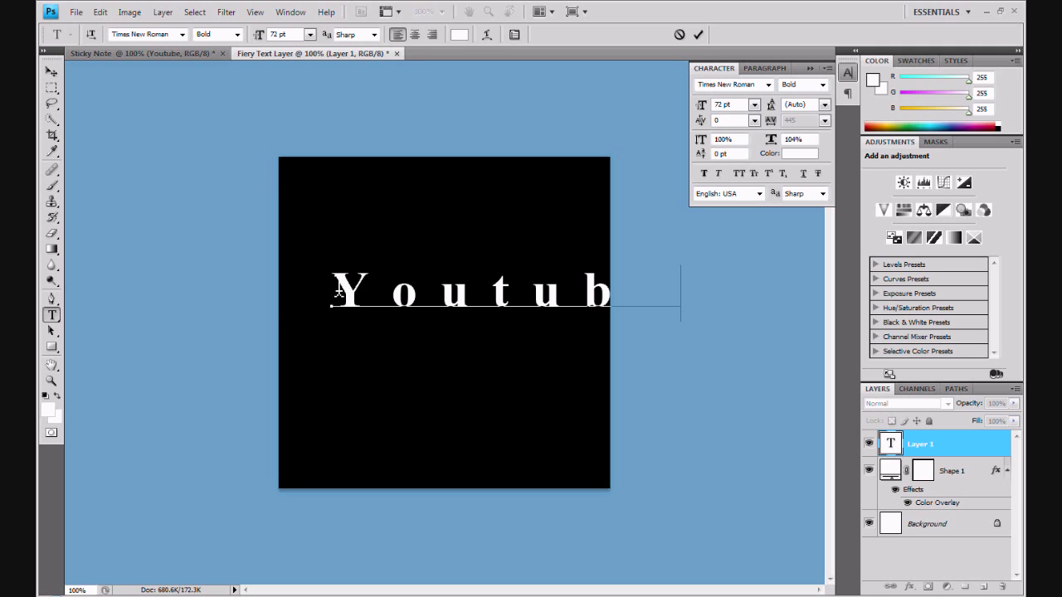
left_click(50, 71)
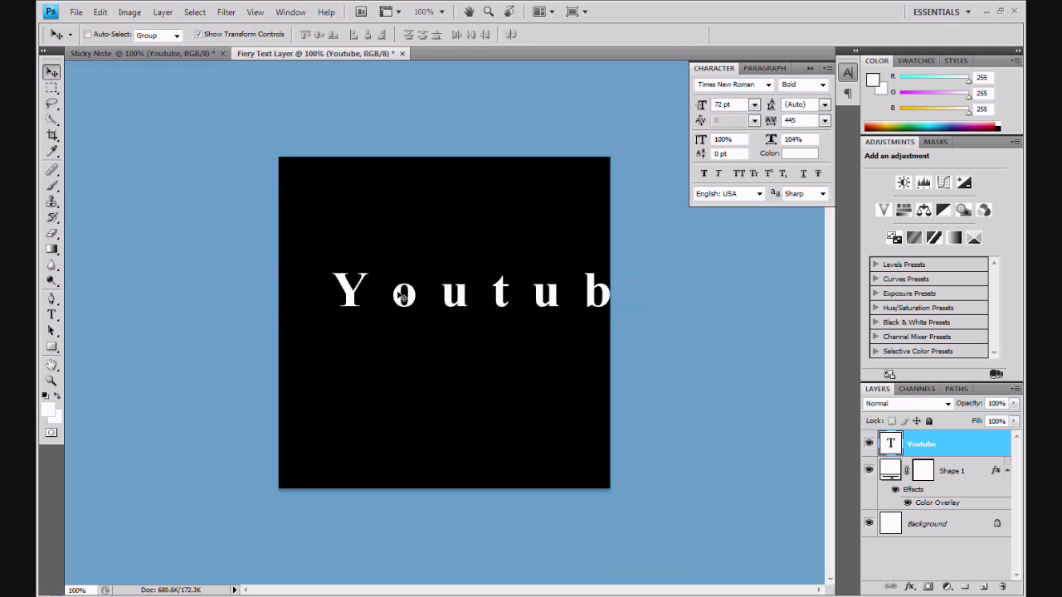
left_click_drag(401, 296, 358, 293)
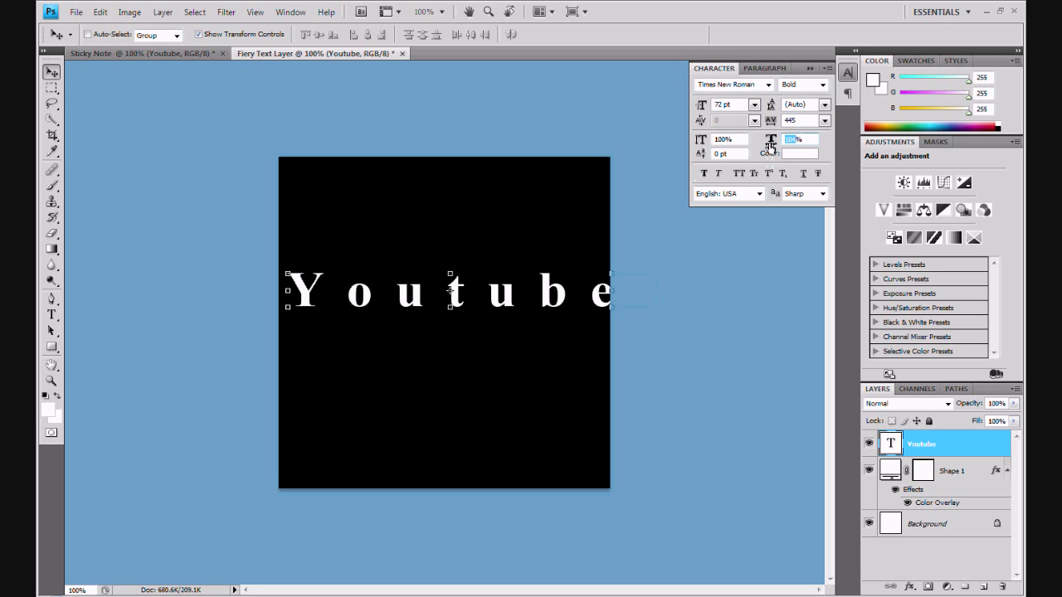
Try changing the text's horizontal scale, first to 56% and then to 150%
left_click_drag(770, 145, 741, 154)
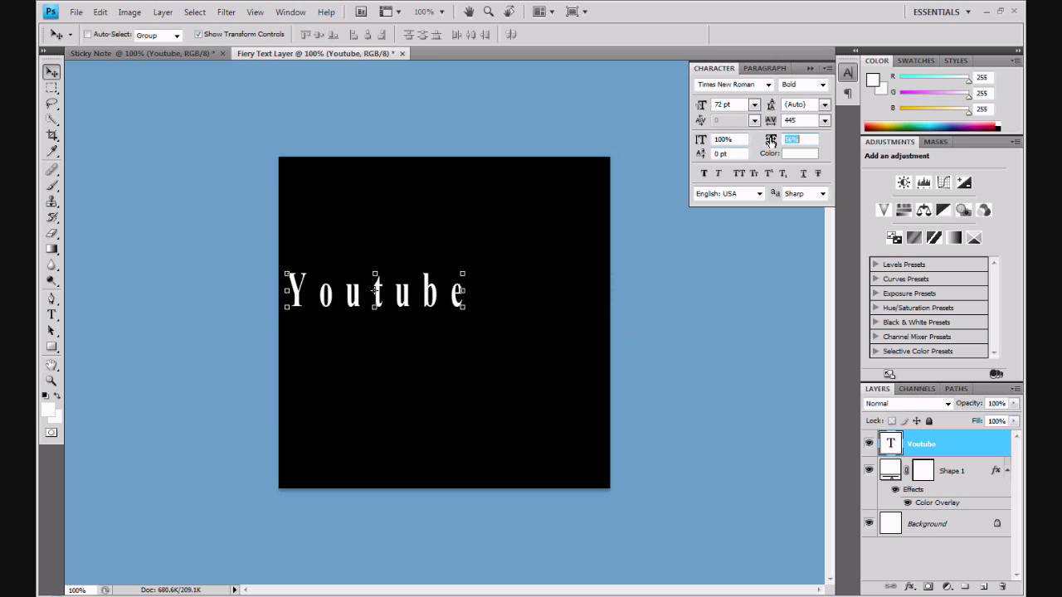
double_click(795, 141)
type("150")
key("Return")
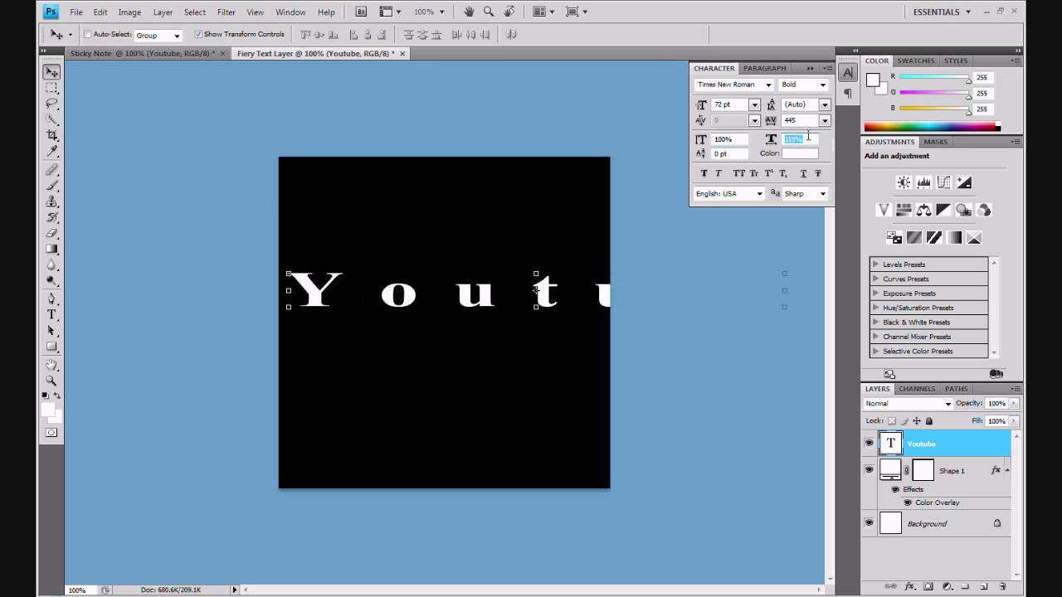
left_click(793, 139)
left_click(800, 153)
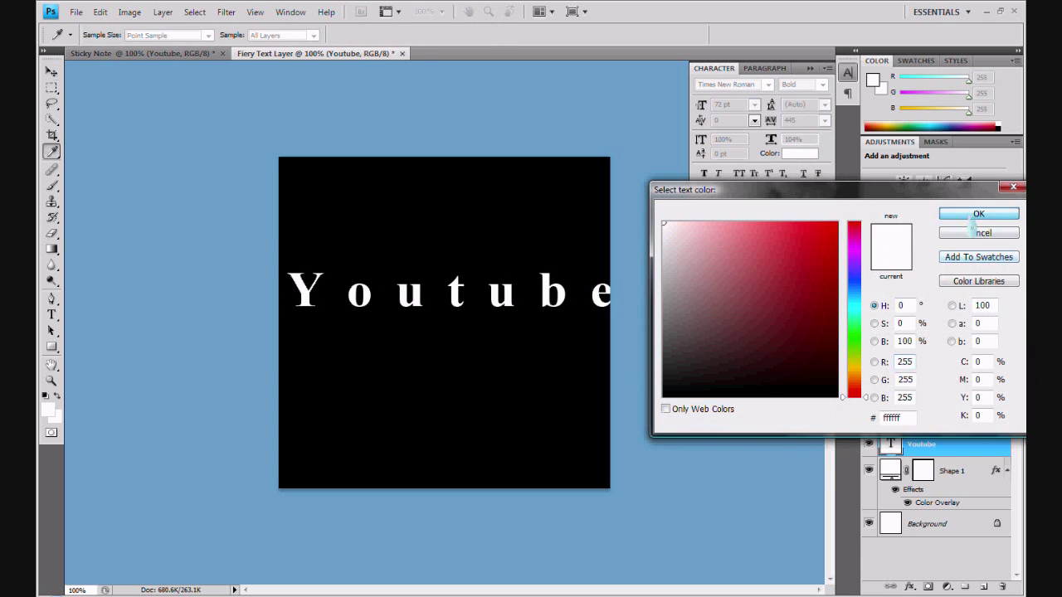
Keep the text white and widen the canvas from 17 cm to 19 cm
left_click(978, 213)
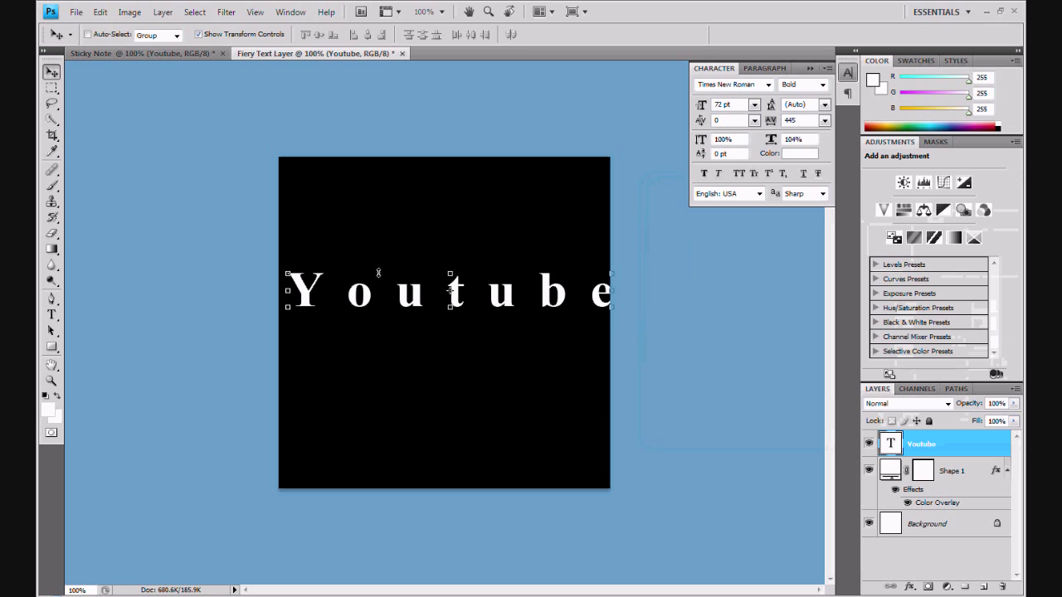
left_click(129, 11)
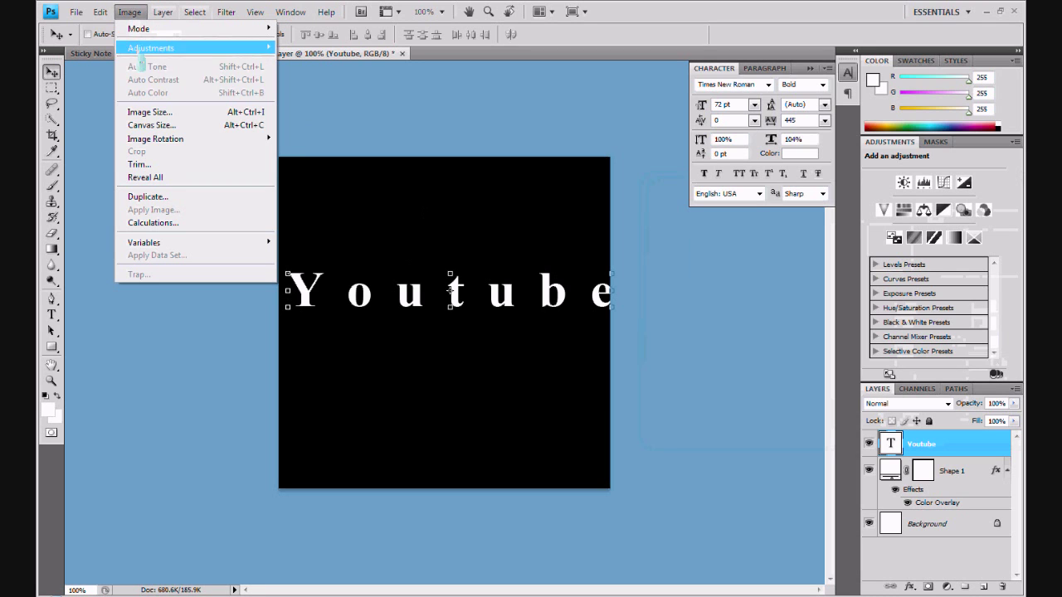
left_click(155, 126)
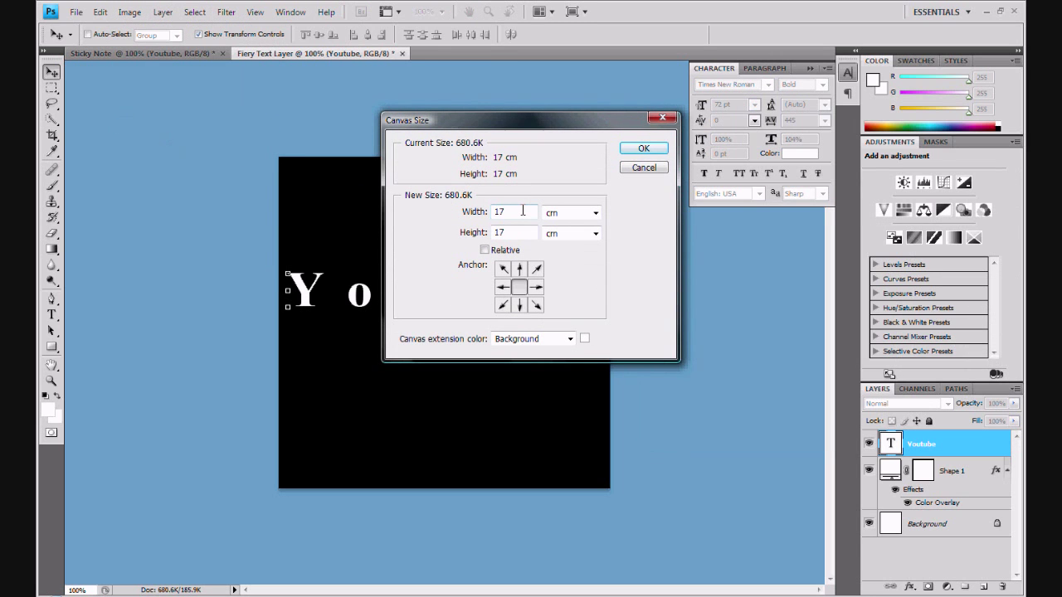
key("BackSpace")
type("9")
left_click(642, 148)
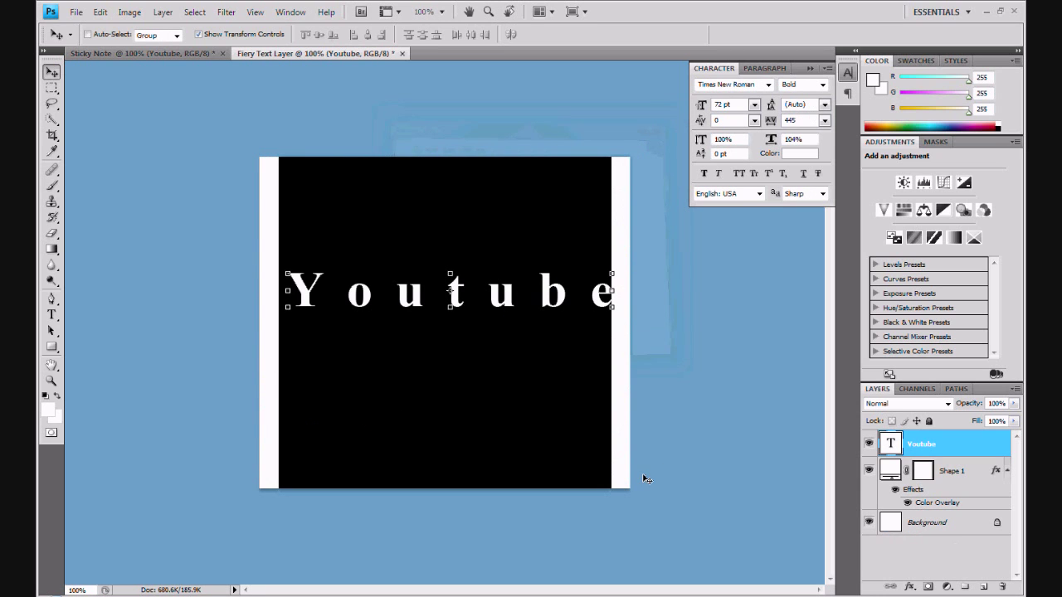
Stretch the black Shape 1 outward over the left and right white strips
left_click(958, 479)
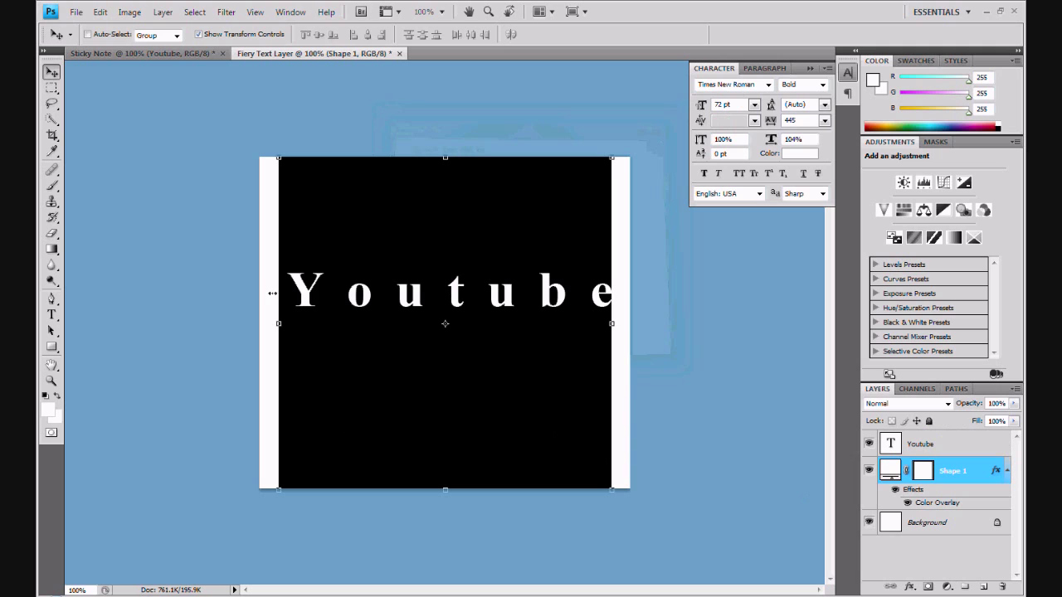
left_click_drag(281, 326, 260, 326)
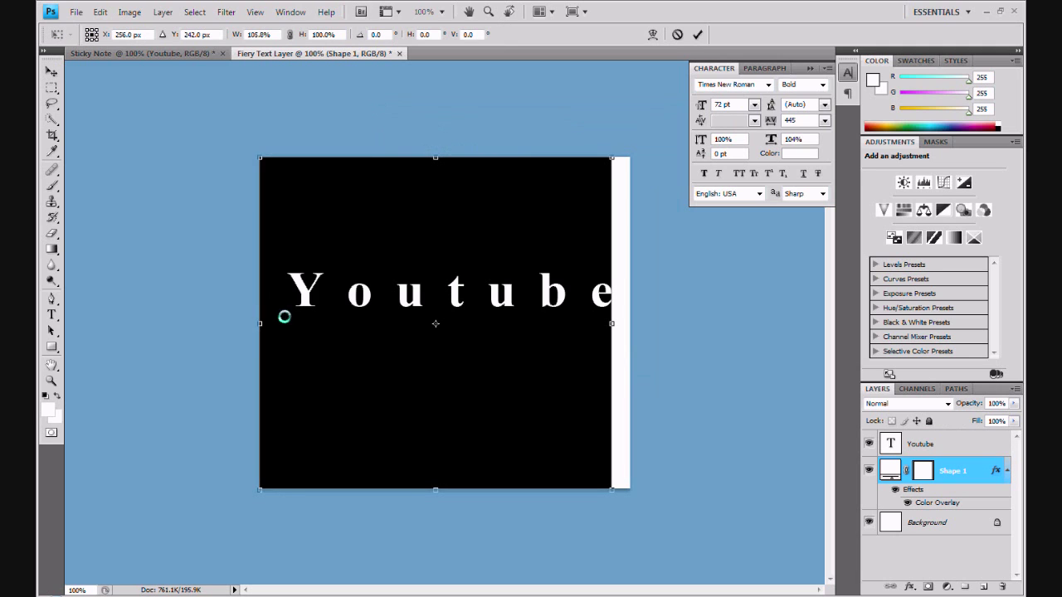
left_click_drag(610, 323, 628, 323)
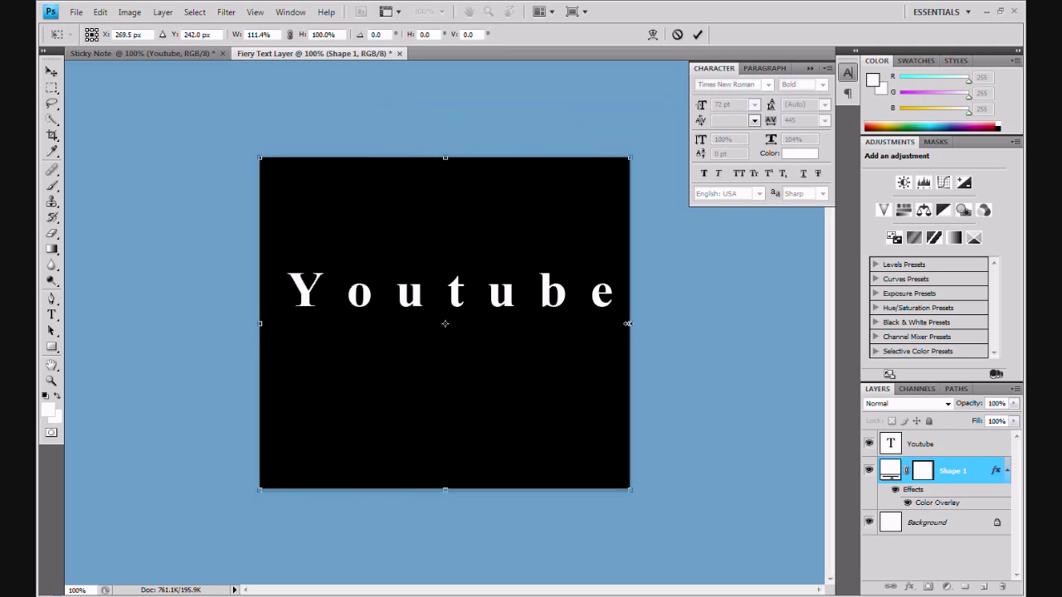
left_click(51, 71)
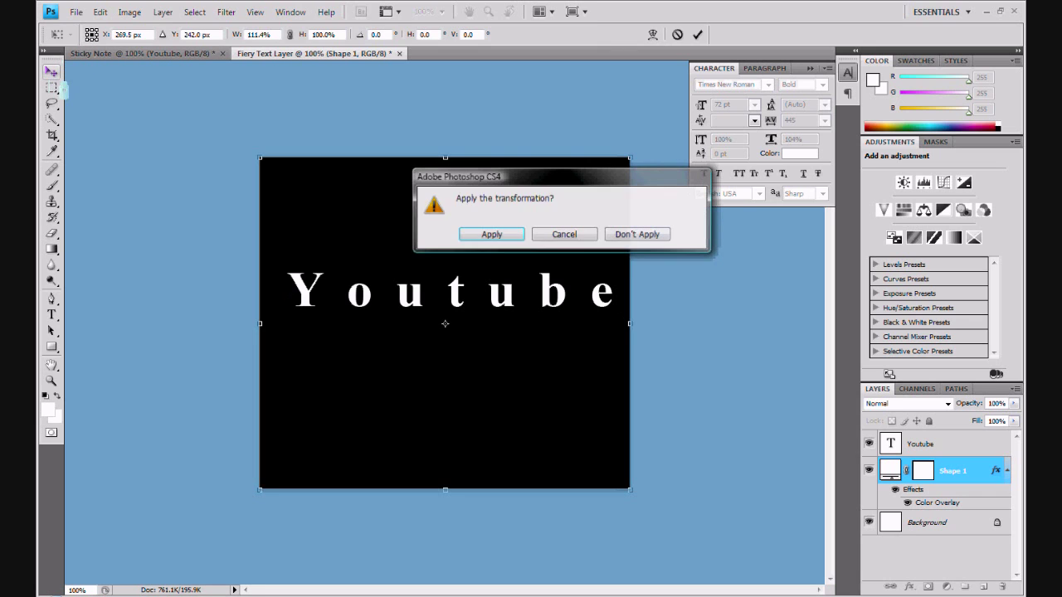
left_click(491, 233)
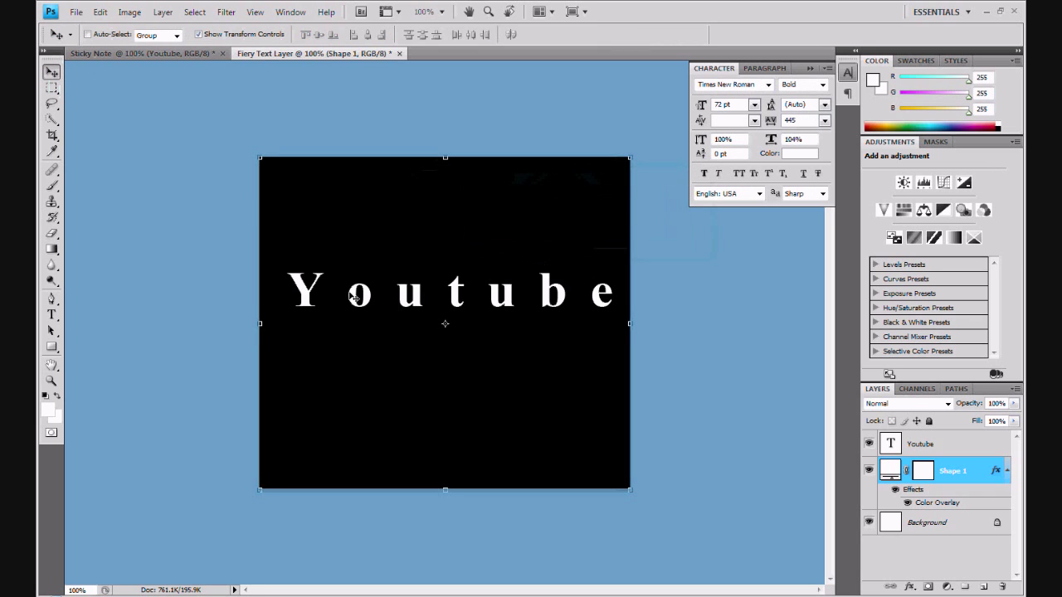
Reposition the Youtube text up and left on the black square
left_click(938, 444)
left_click_drag(523, 308, 549, 334)
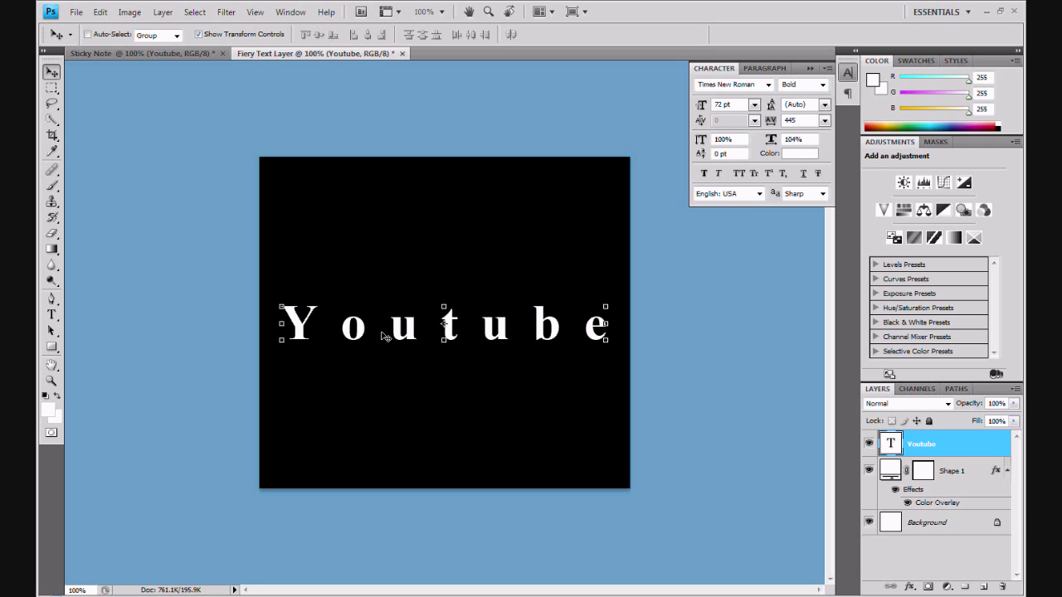
left_click_drag(383, 336, 367, 280)
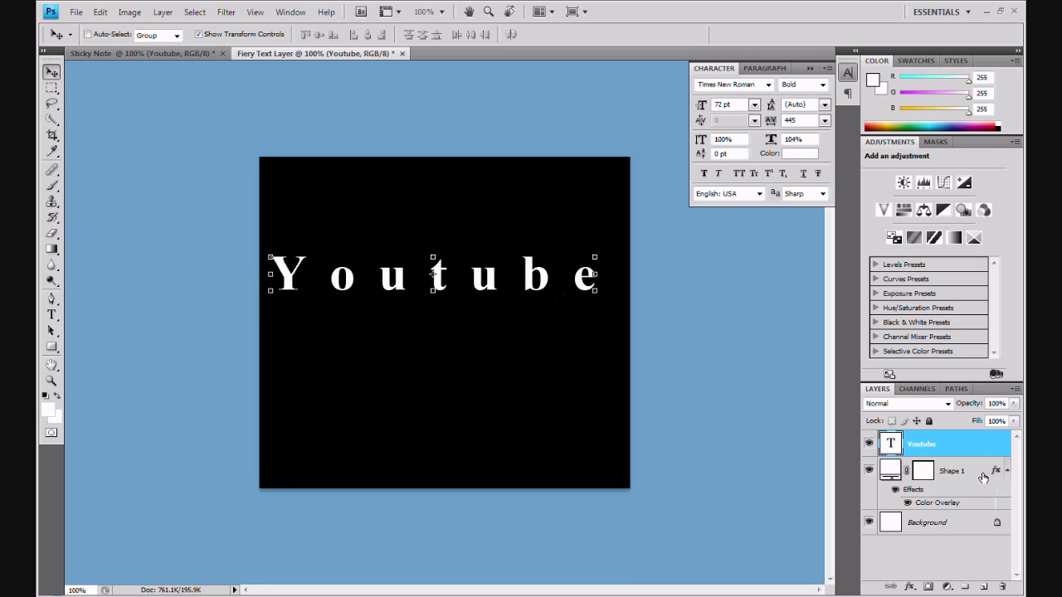
Duplicate the Youtube layer as 'Youtube Text Copy 1' and move the copy near the bottom
right_click(953, 446)
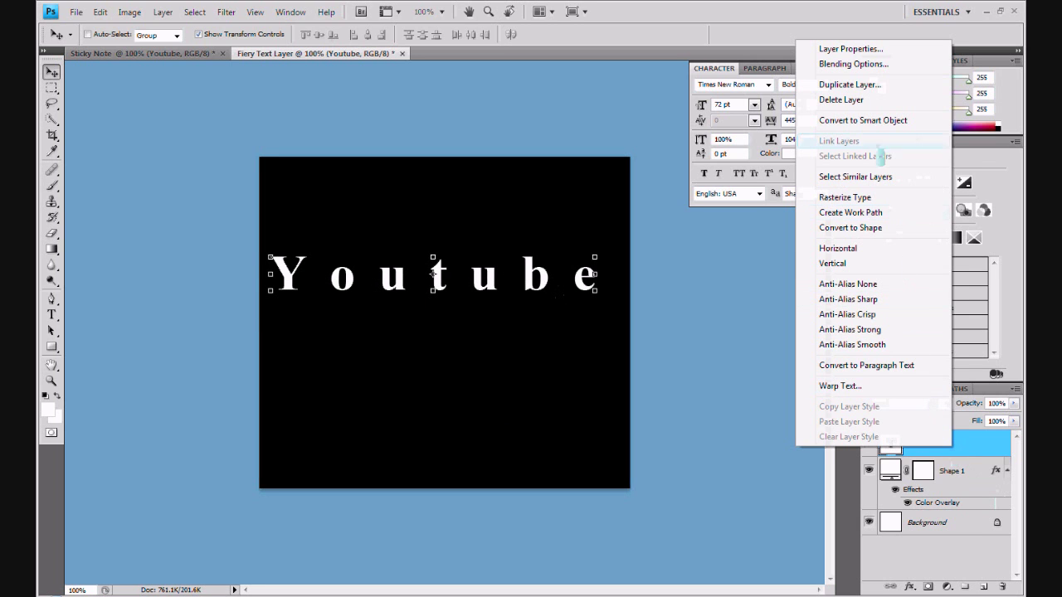
left_click(849, 84)
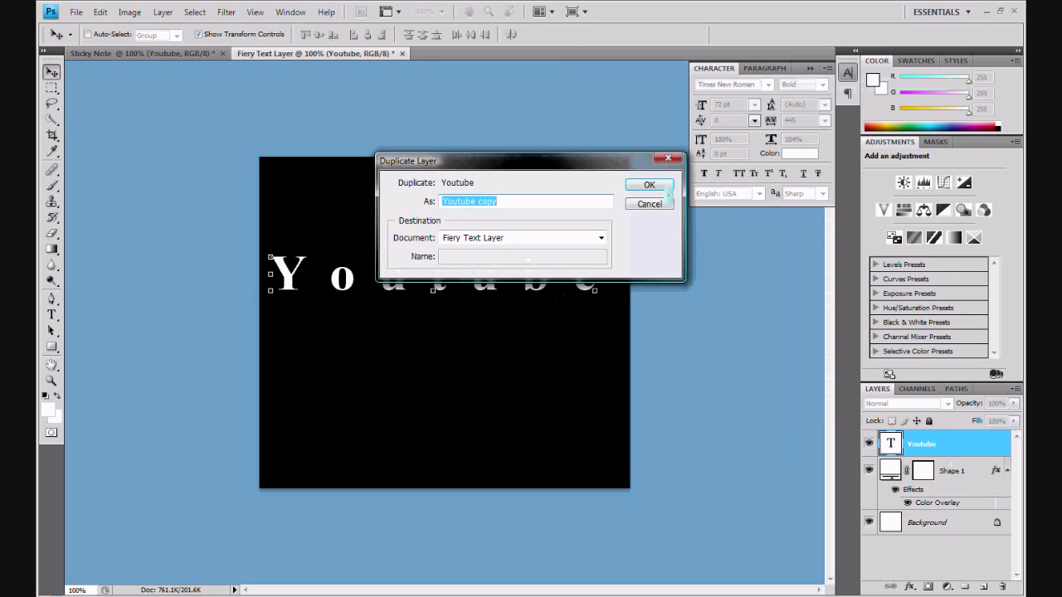
left_click(517, 201)
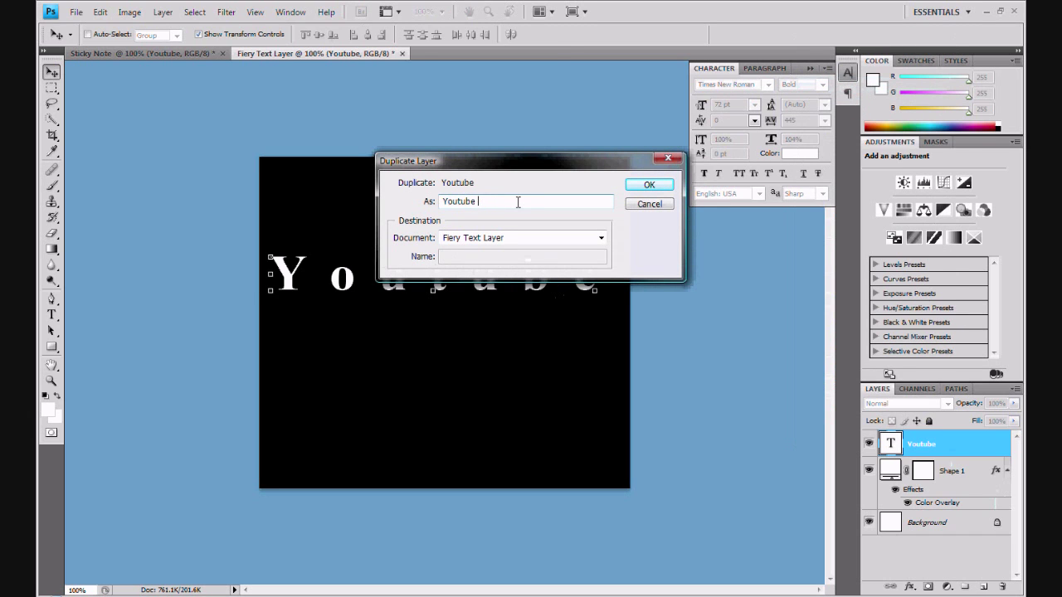
type("Text Copy 1")
left_click(634, 184)
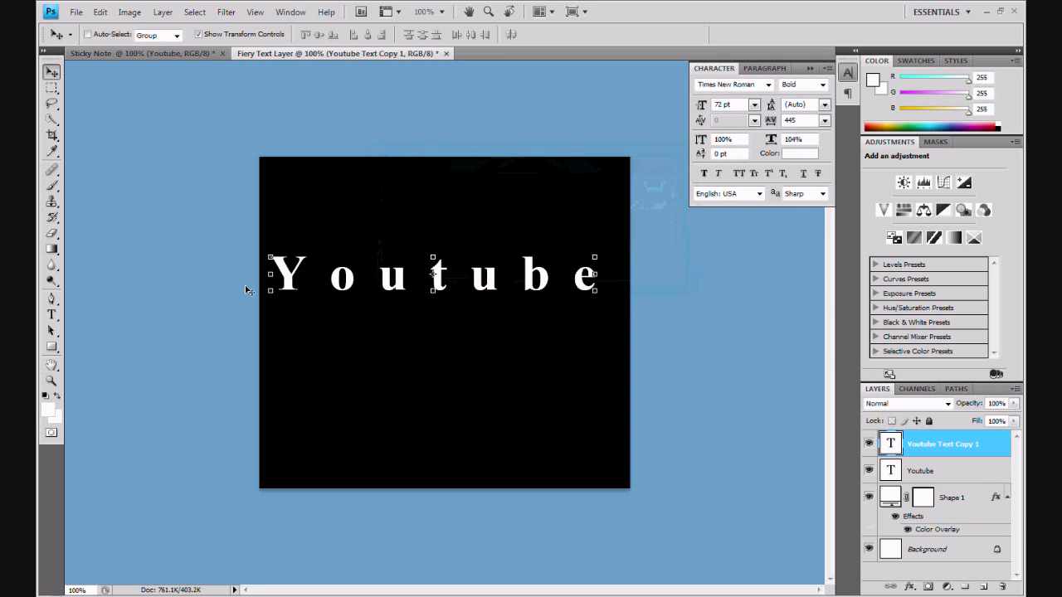
left_click_drag(341, 285, 343, 479)
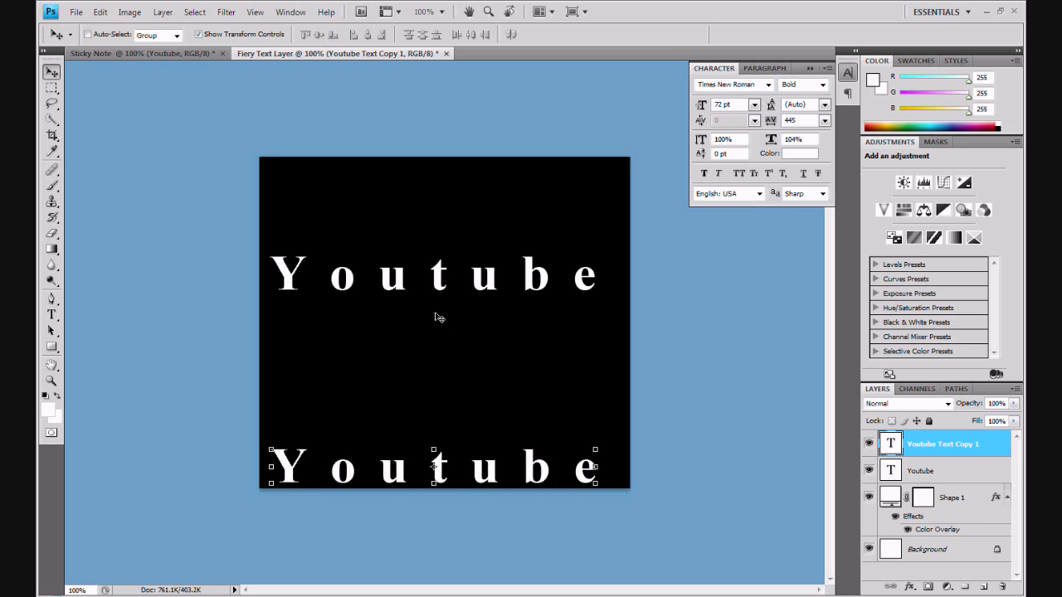
Fit the copy along the square's bottom edge and lower the original toward the middle
key("shift+Down")
key("shift+Down")
key("shift+Down")
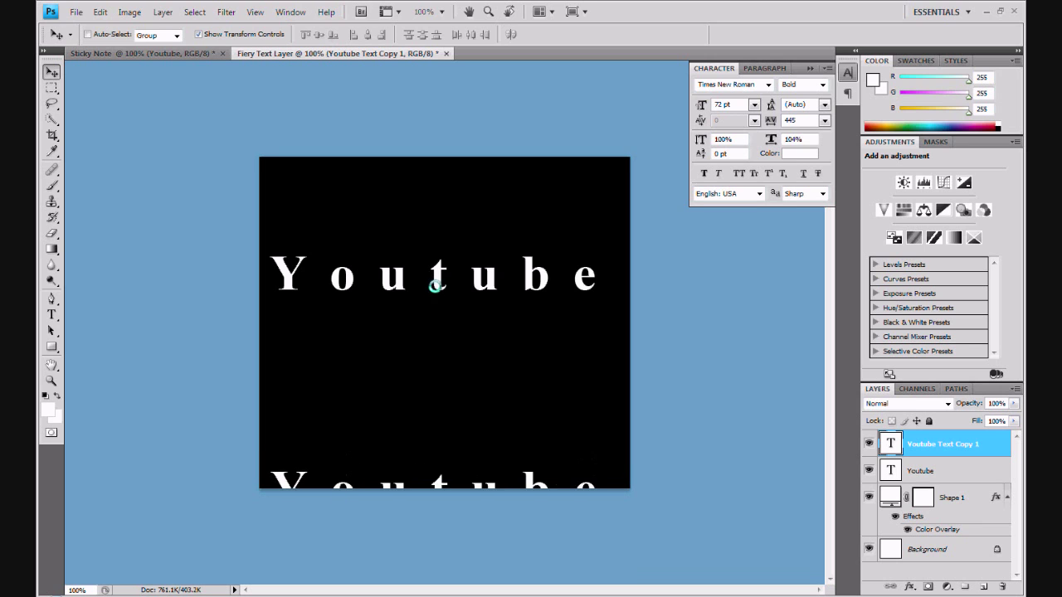
left_click_drag(527, 481, 539, 464)
left_click(960, 472)
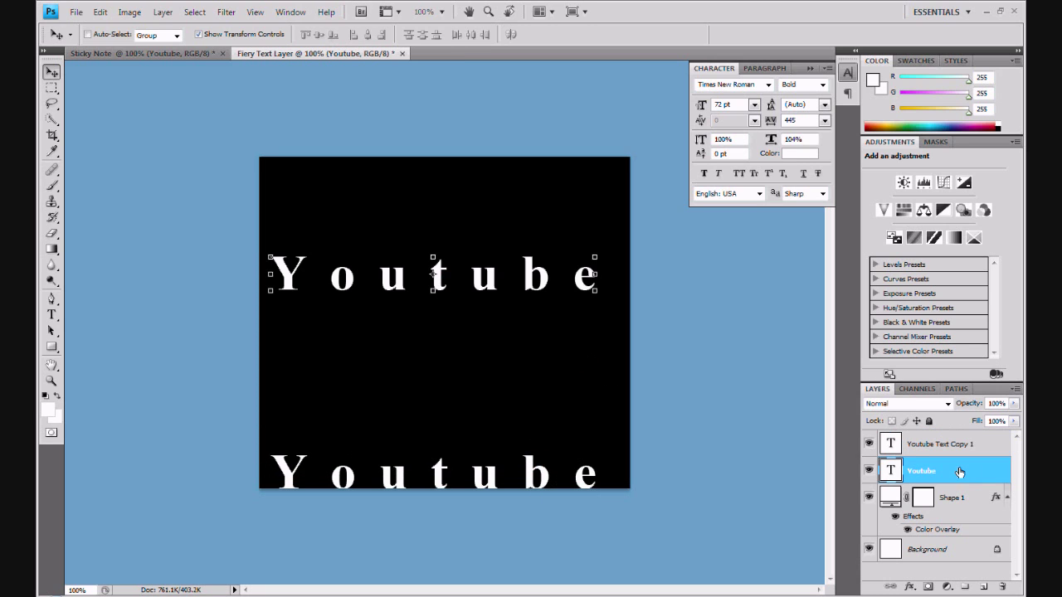
left_click_drag(521, 278, 541, 309)
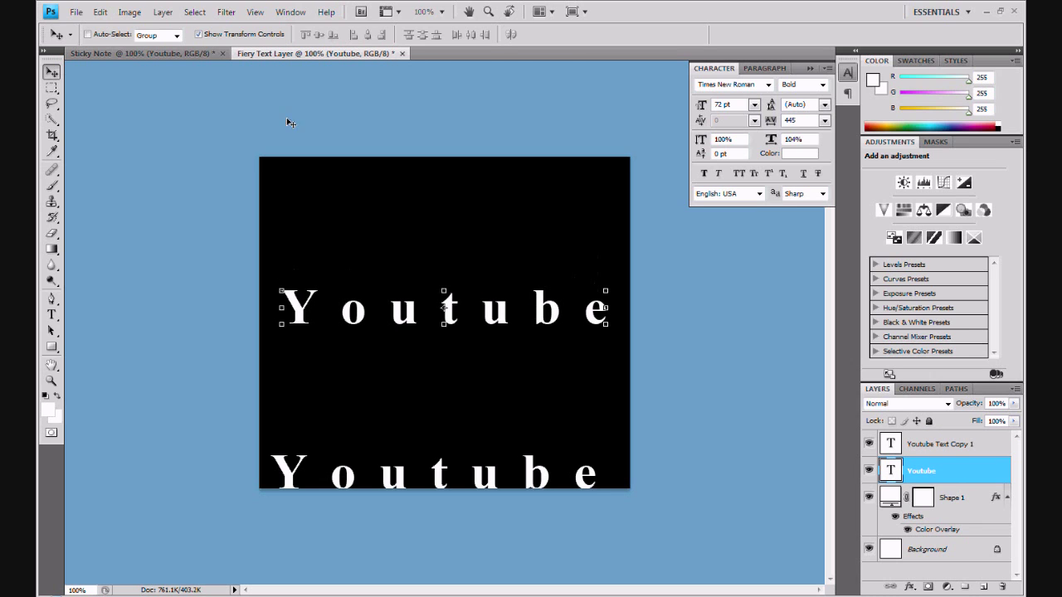
Rasterize the Youtube text and apply the Stylize > Wind filter to it
left_click(227, 12)
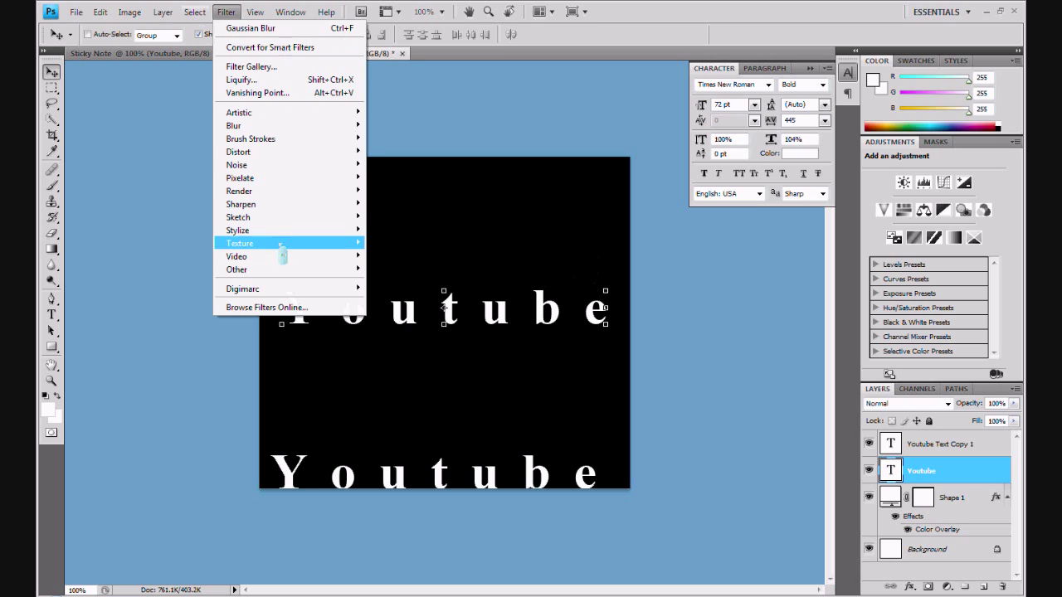
mouse_move(292, 232)
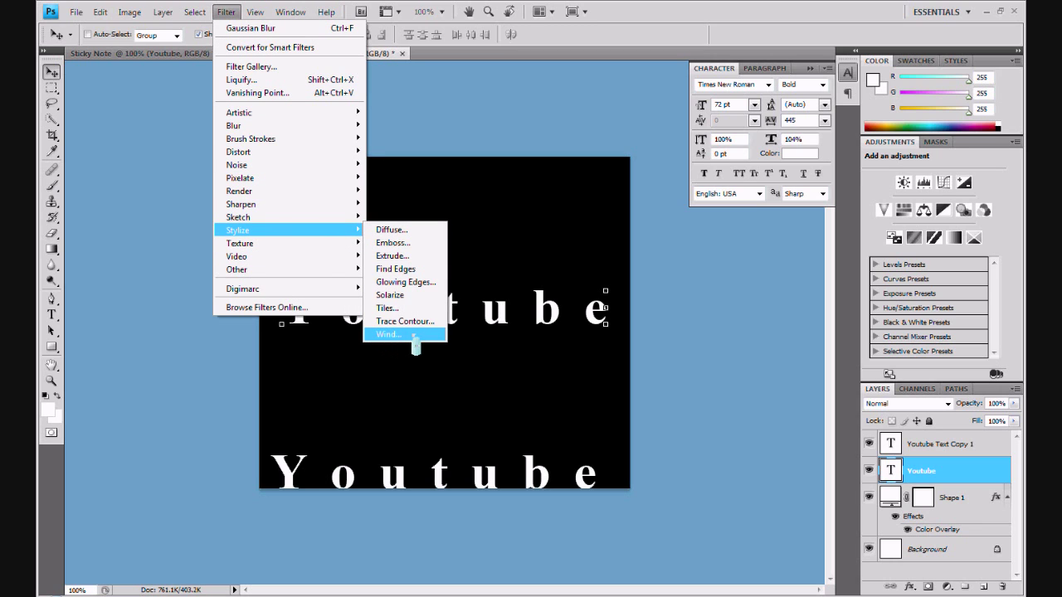
left_click(414, 336)
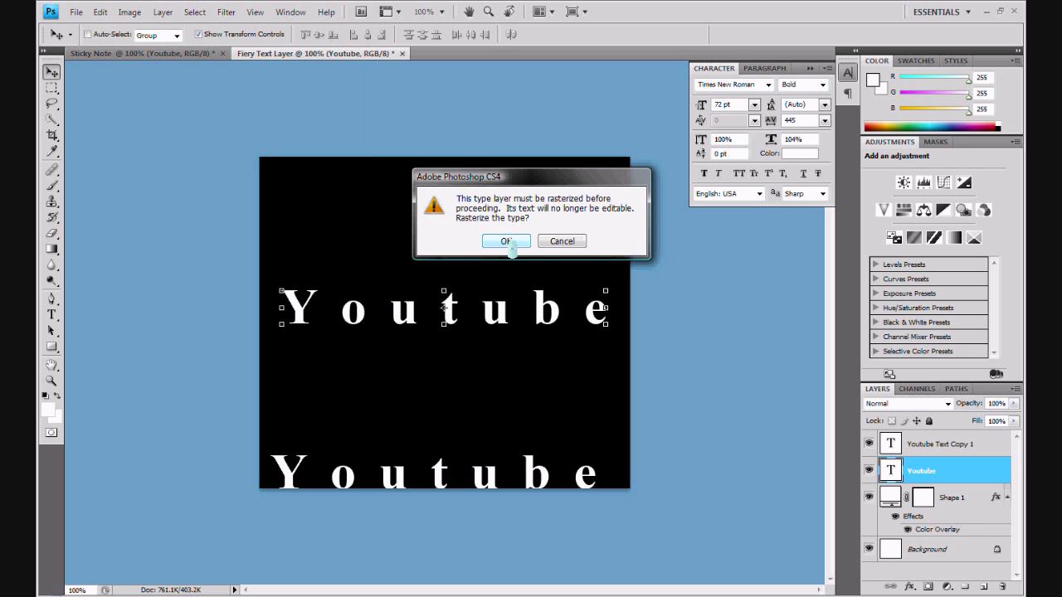
left_click(511, 244)
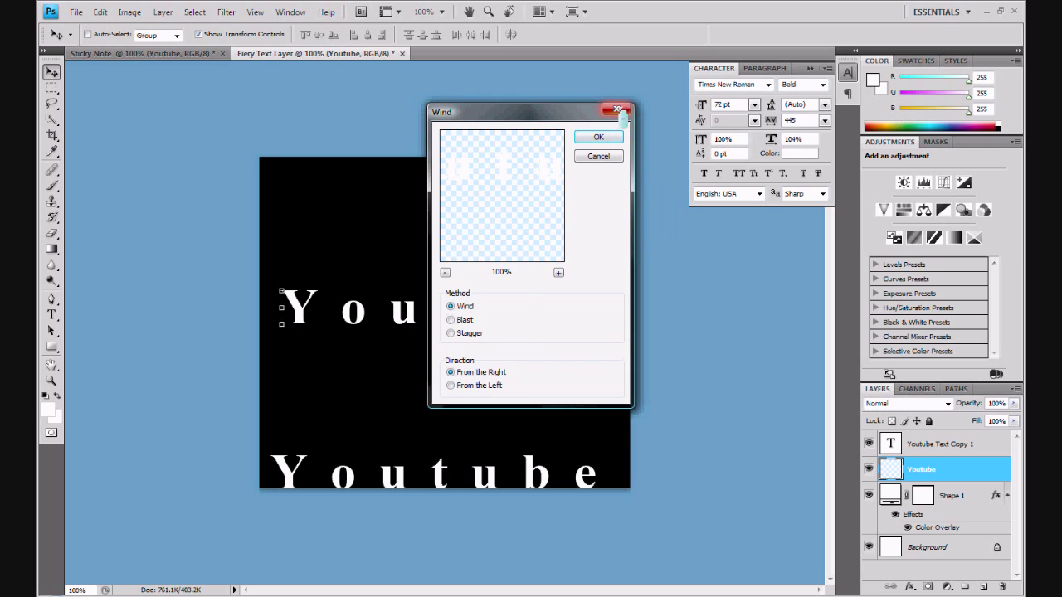
left_click(600, 137)
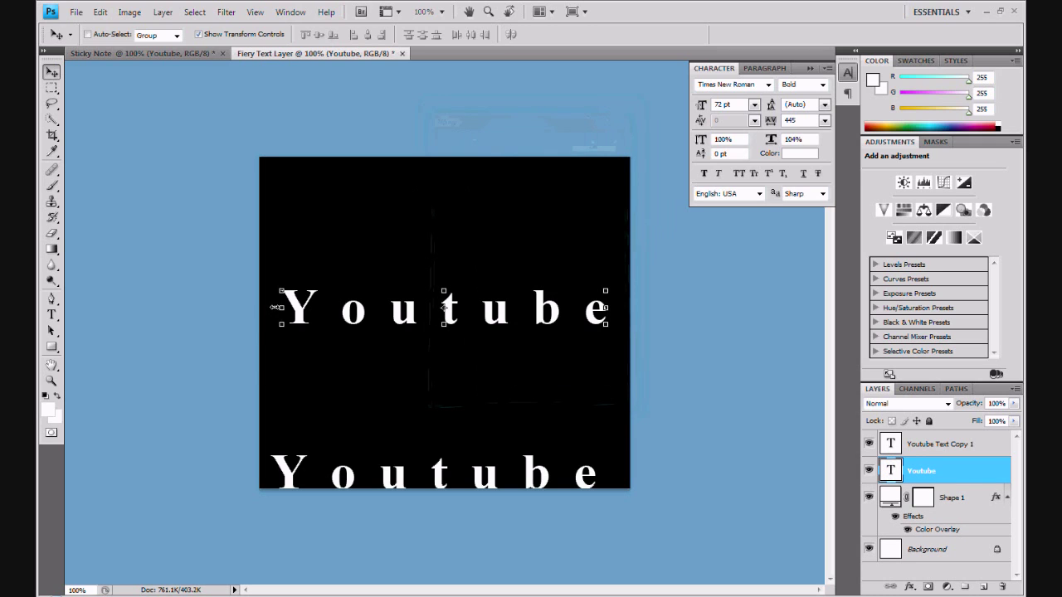
left_click(614, 309)
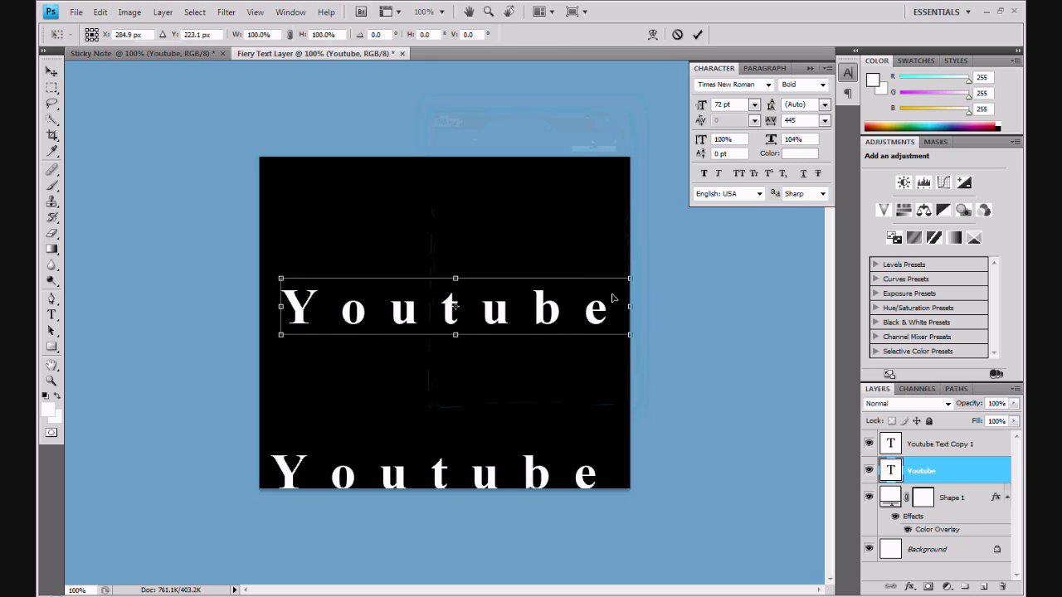
Rotate the upper Youtube text about 90° to run vertically and apply the transformation
left_click_drag(614, 309, 614, 302)
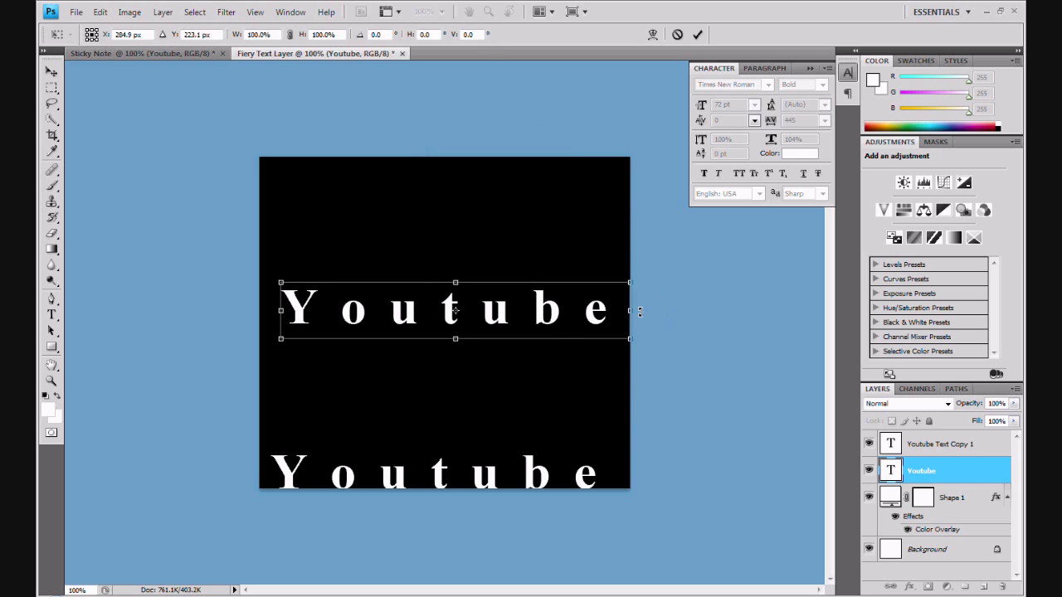
left_click_drag(640, 311, 456, 171)
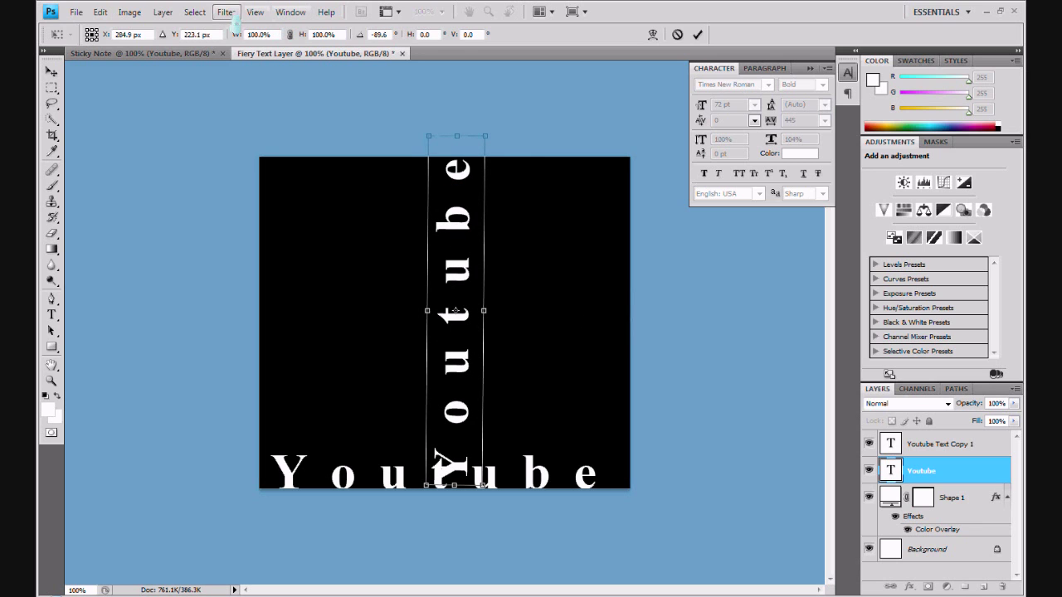
left_click(231, 13)
key("Escape")
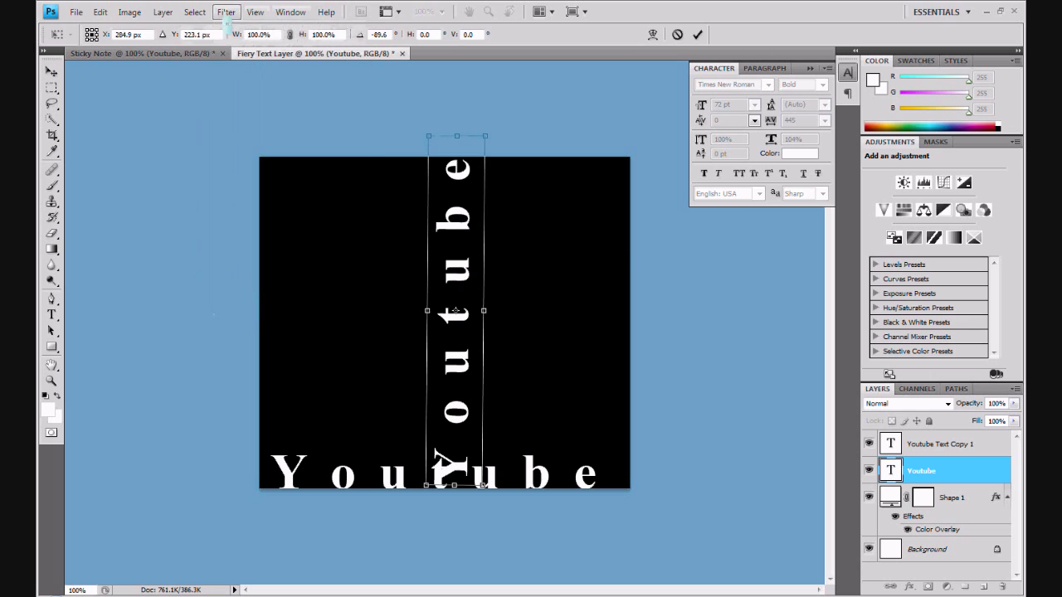
left_click(50, 72)
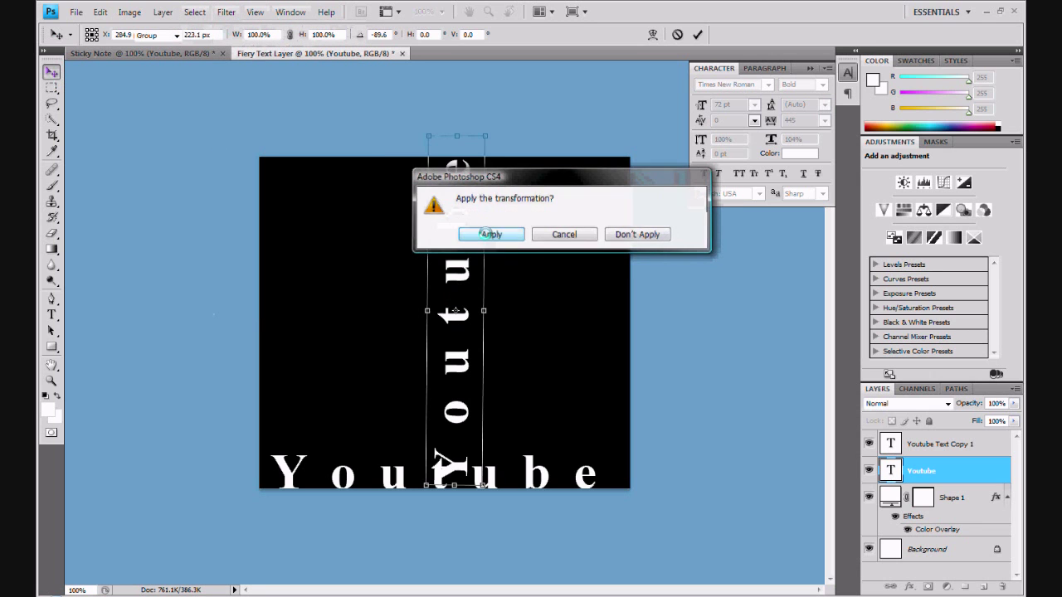
left_click(491, 234)
left_click(226, 12)
Rasterize the vertical Youtube text and apply a Wind filter from the Right
mouse_move(340, 229)
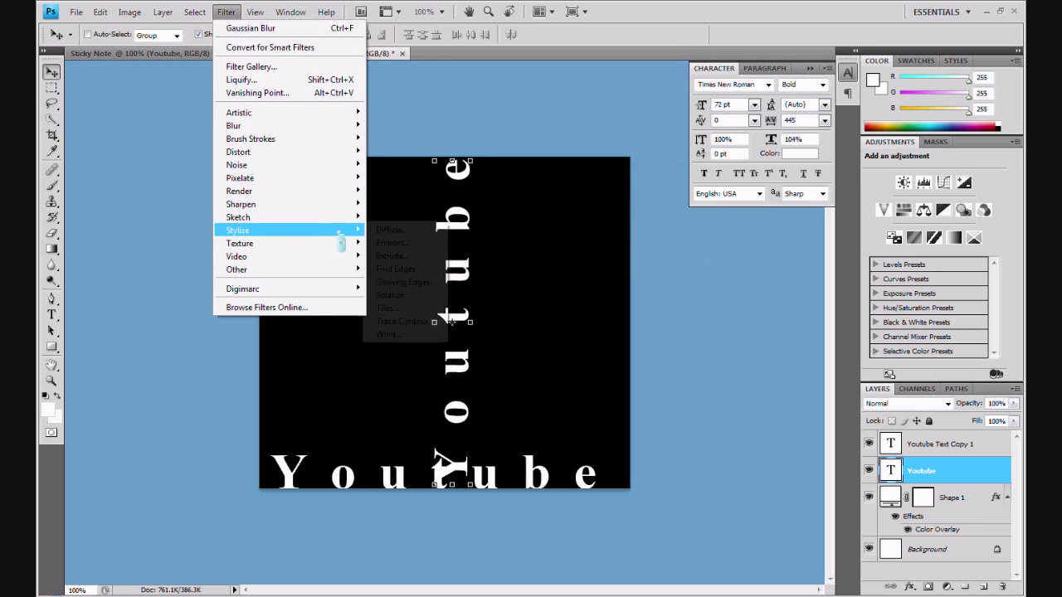
left_click(431, 335)
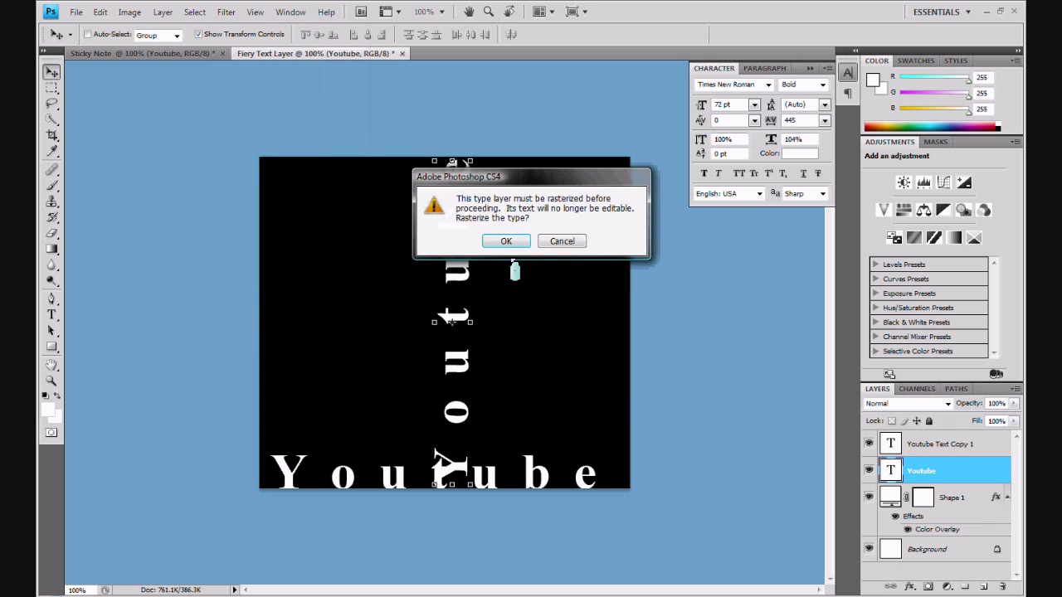
left_click(498, 240)
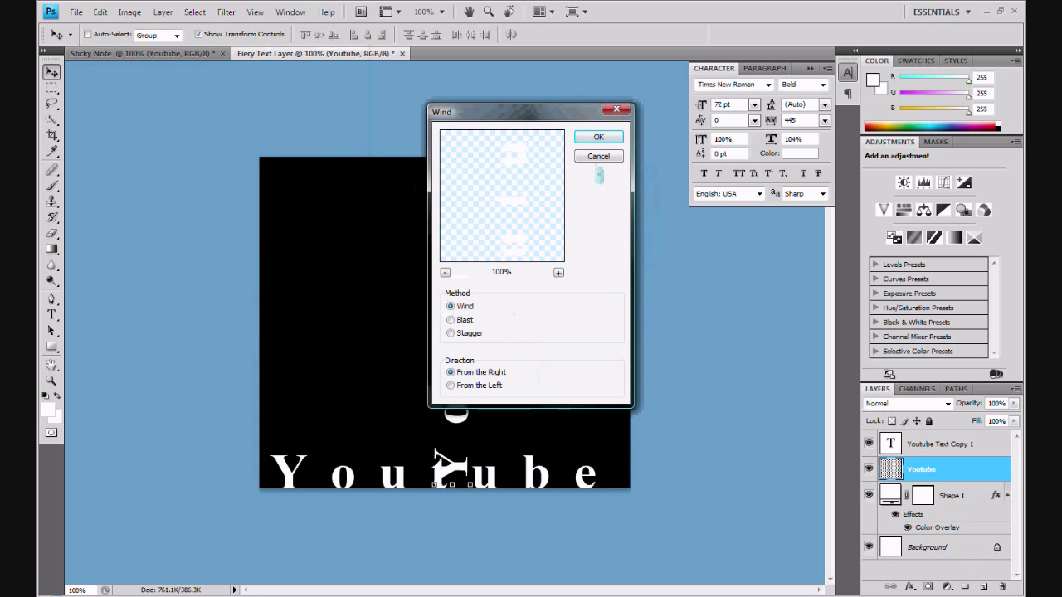
left_click(599, 138)
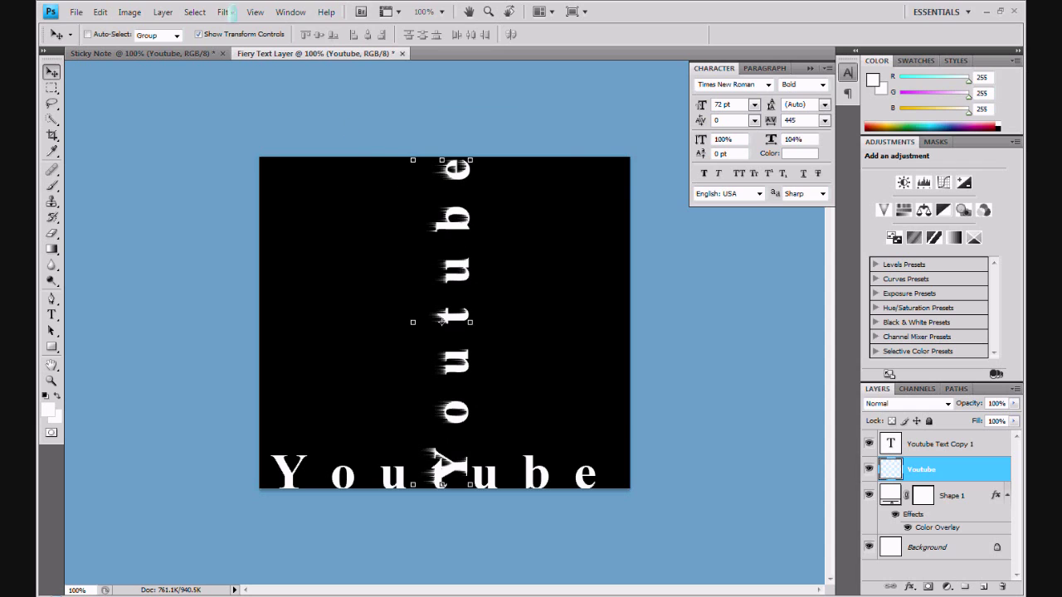
Repeat the Wind filter twice more to lengthen the trails, then begin rotating the text horizontal
left_click(226, 11)
mouse_move(290, 230)
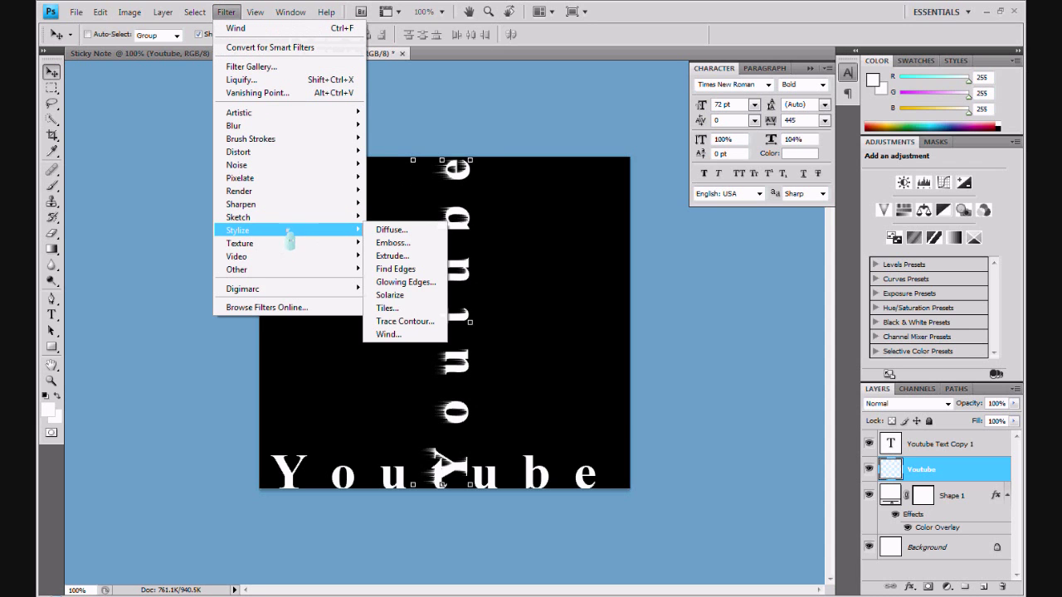
left_click(388, 334)
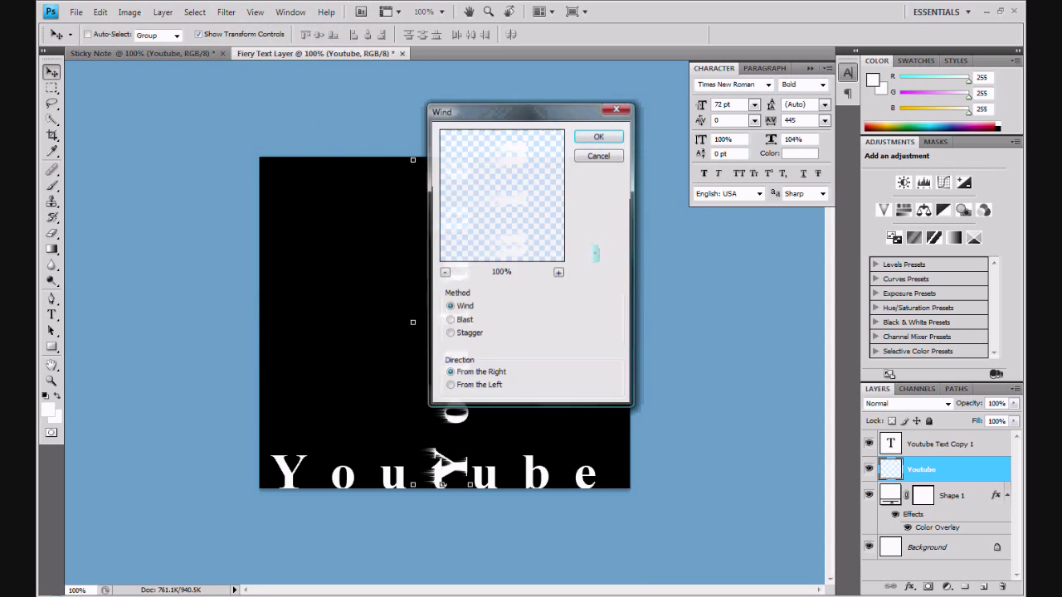
left_click(597, 137)
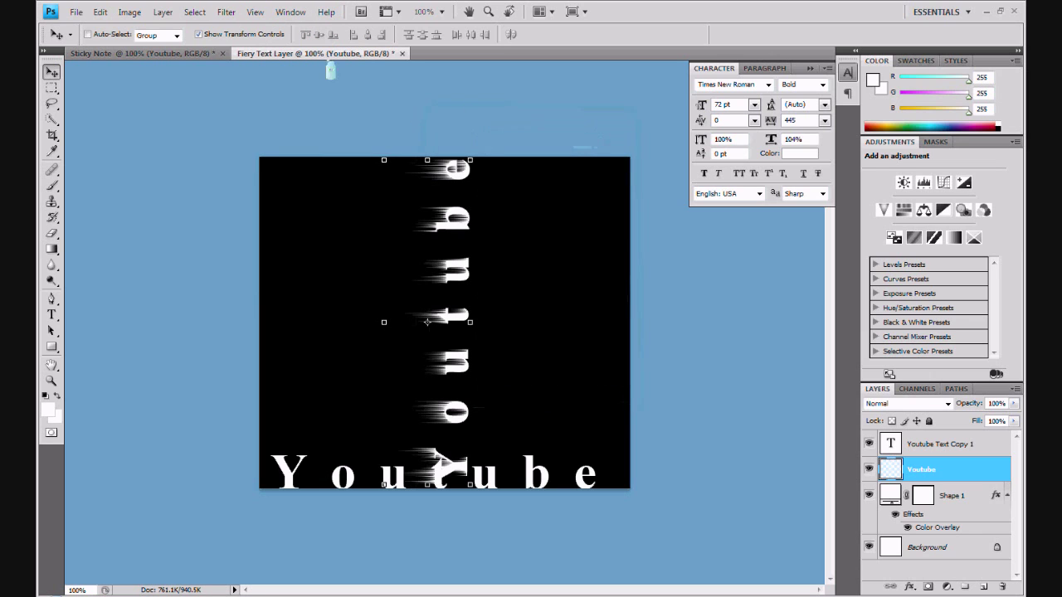
left_click(225, 13)
mouse_move(308, 229)
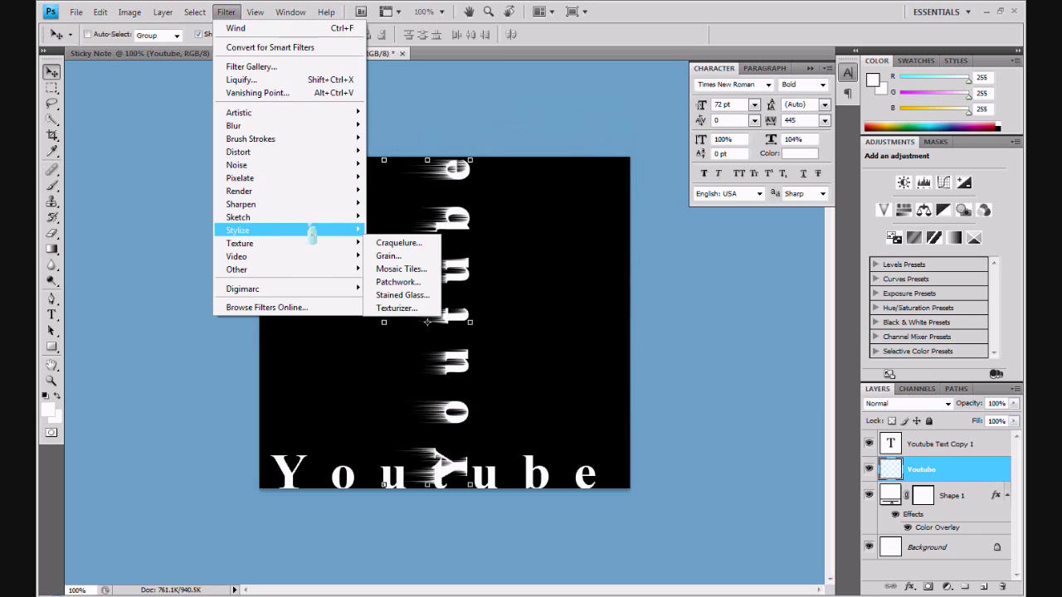
left_click(388, 334)
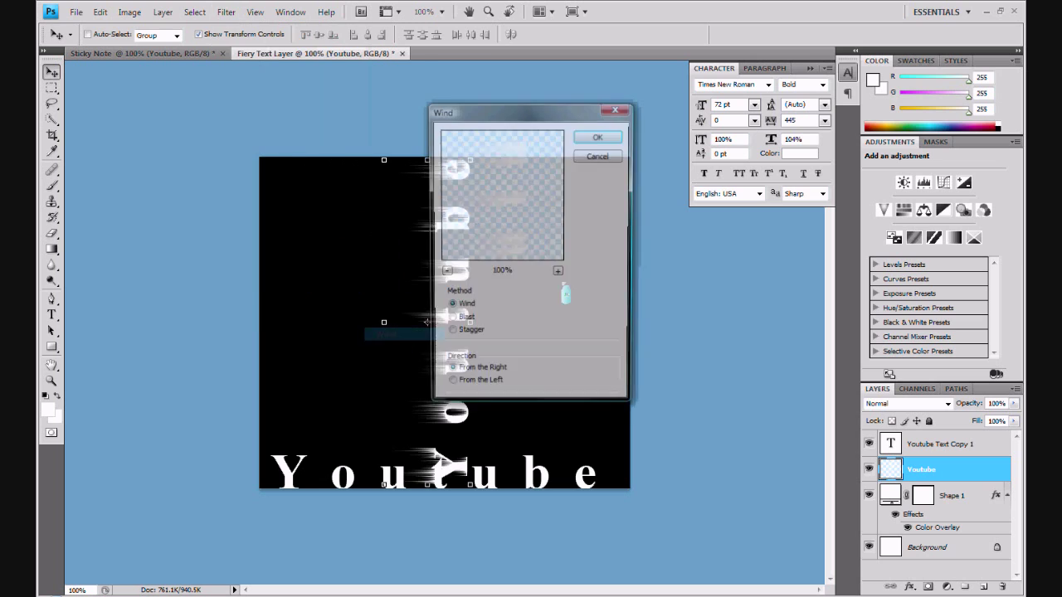
left_click(598, 138)
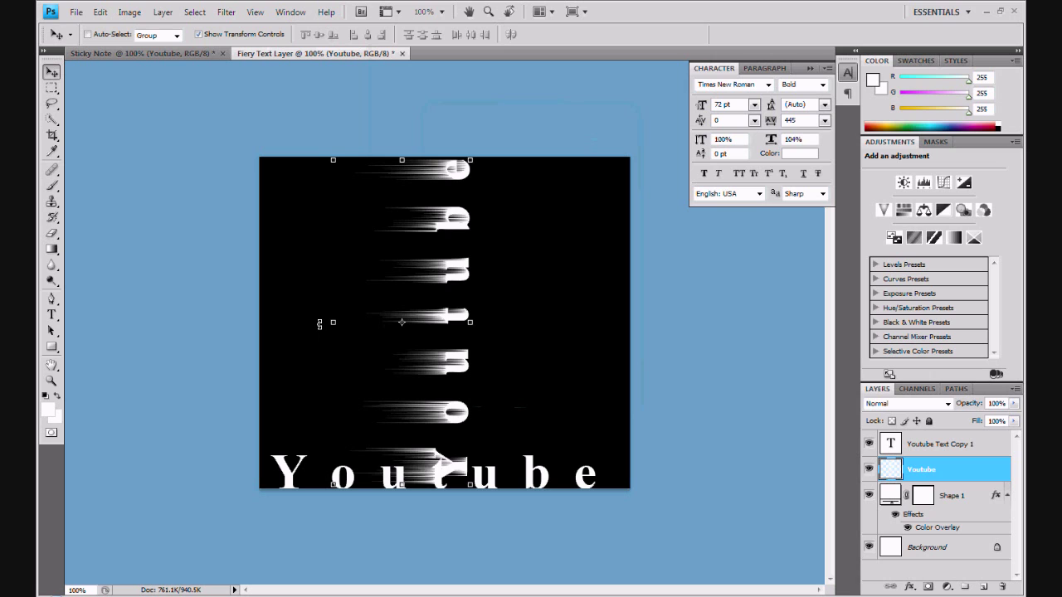
mouse_move(319, 321)
left_mouse_down()
mouse_move(357, 237)
mouse_move(384, 228)
mouse_move(402, 237)
left_mouse_up()
Apply the roughly 90° rotation back to horizontal, then apply a slight angle correction
left_click(50, 71)
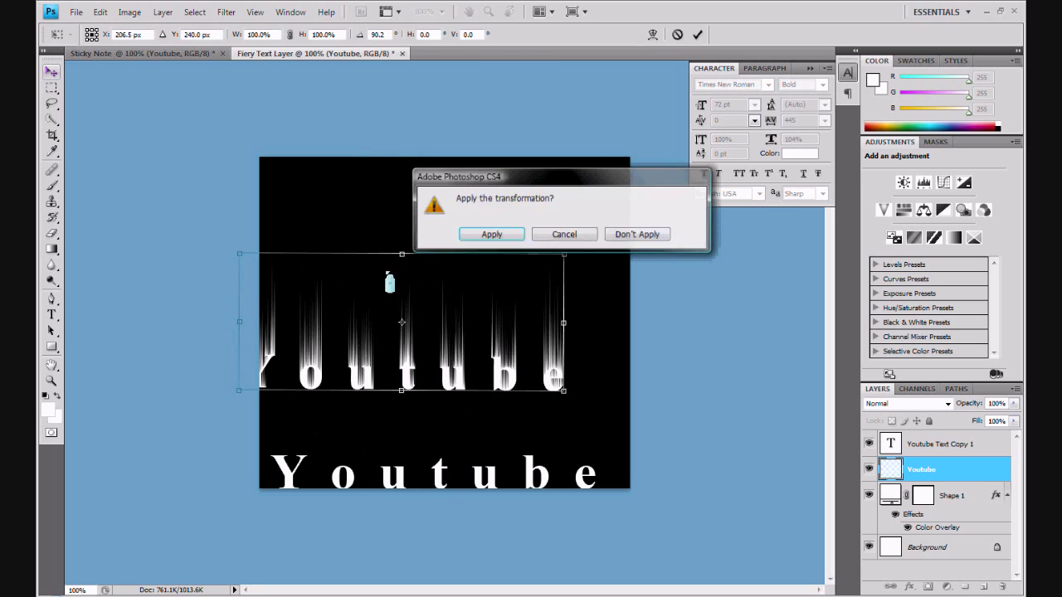
left_click(491, 236)
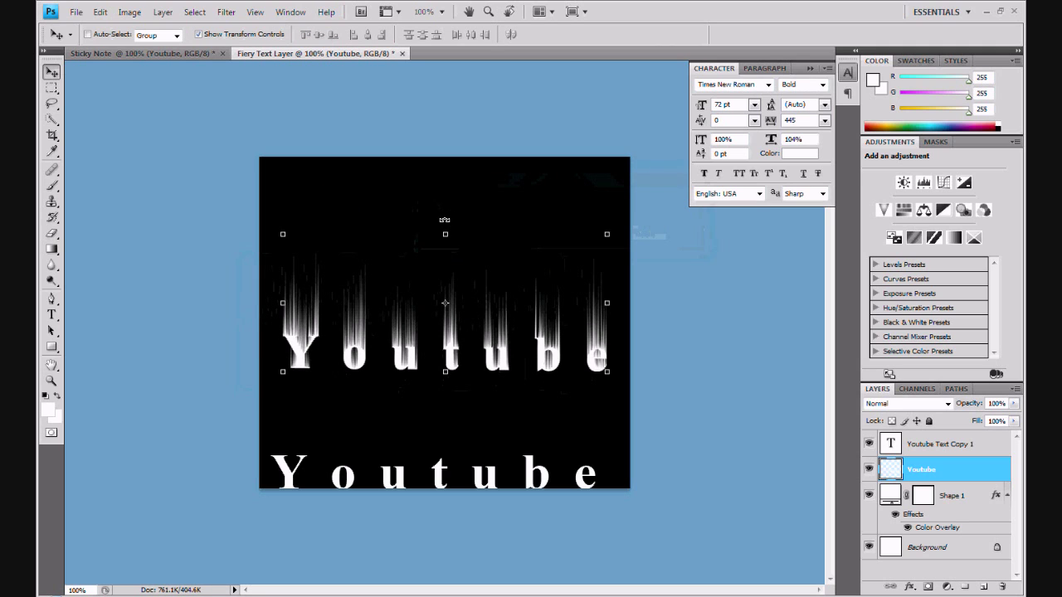
left_click(443, 221)
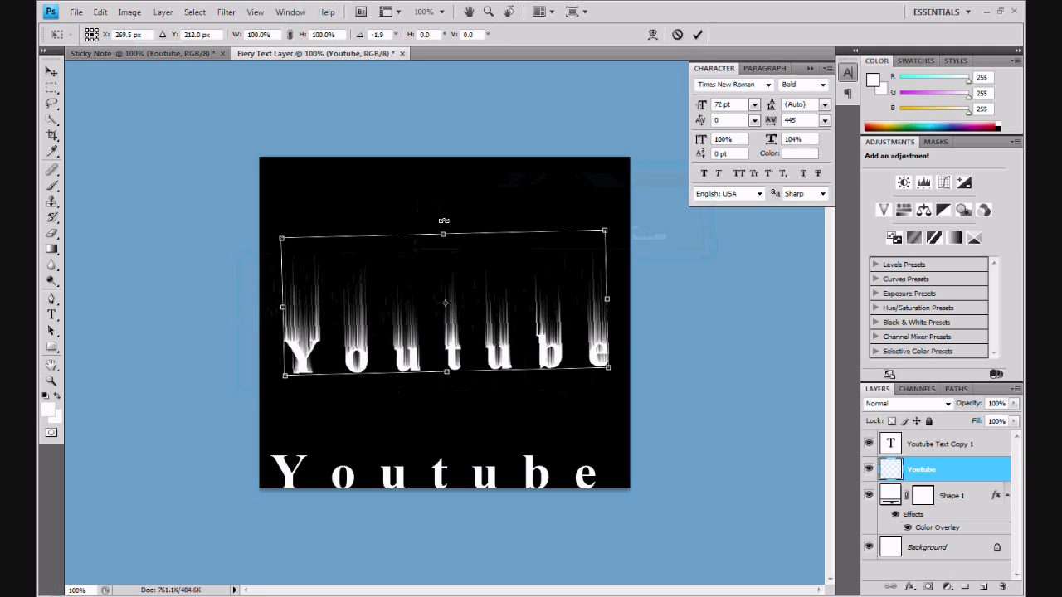
left_click_drag(443, 222, 444, 220)
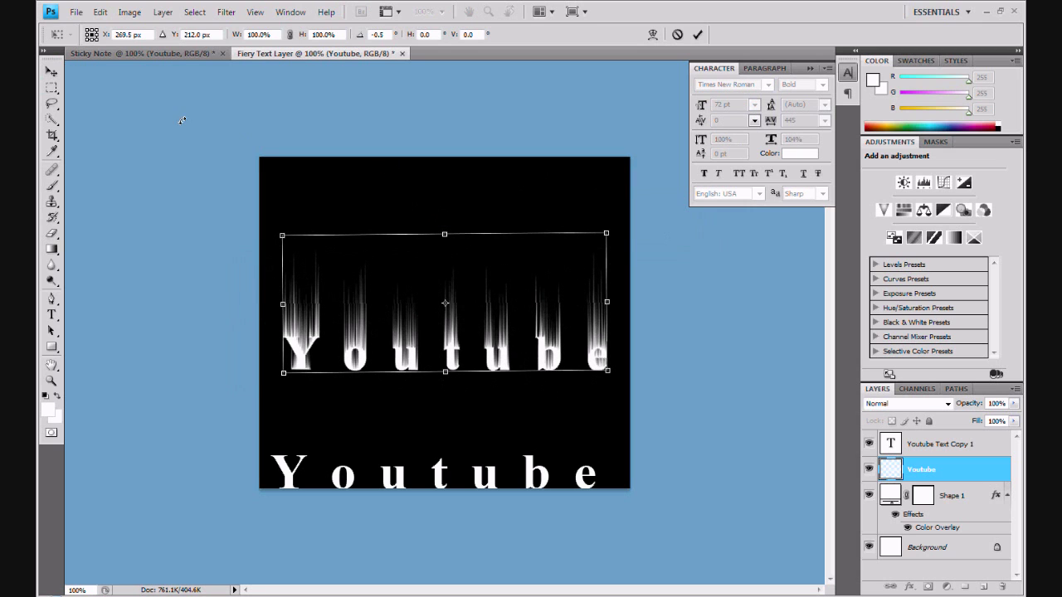
left_click(52, 73)
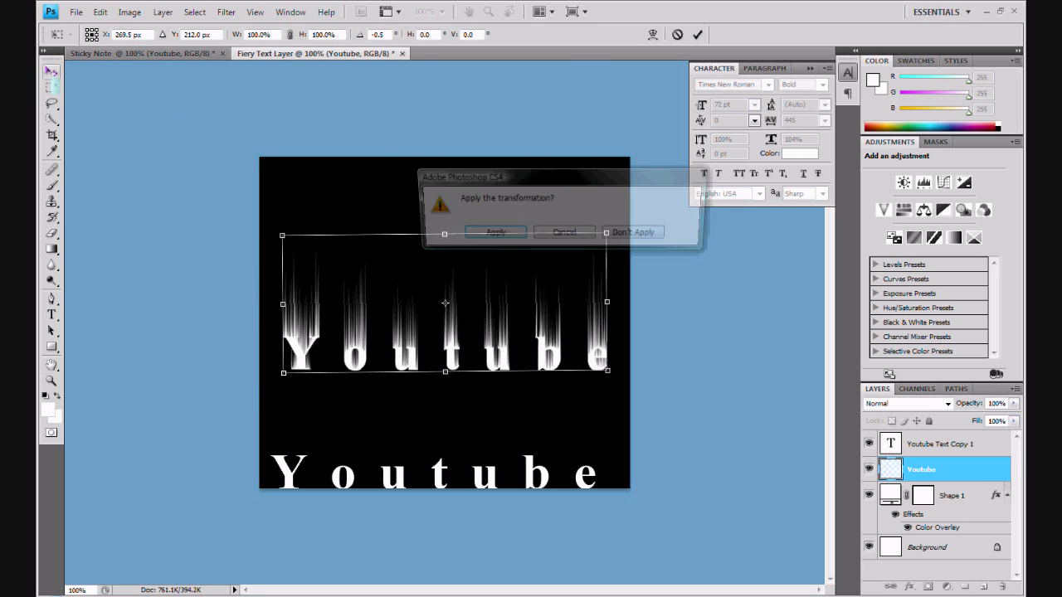
left_click(491, 234)
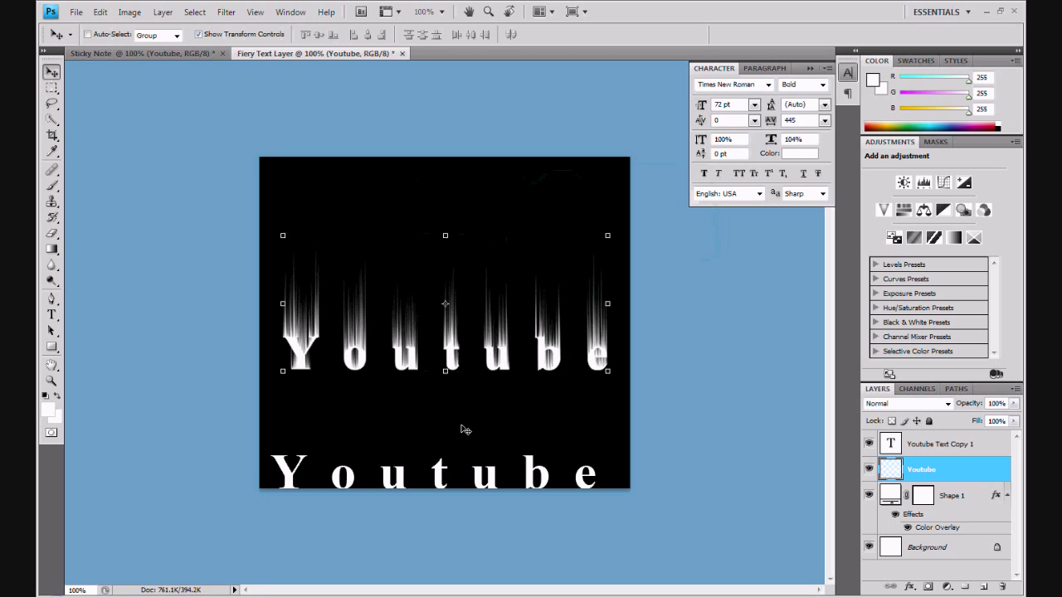
Apply a Gaussian Blur with a 7.0-pixel radius to the streaked Youtube text
left_click(230, 13)
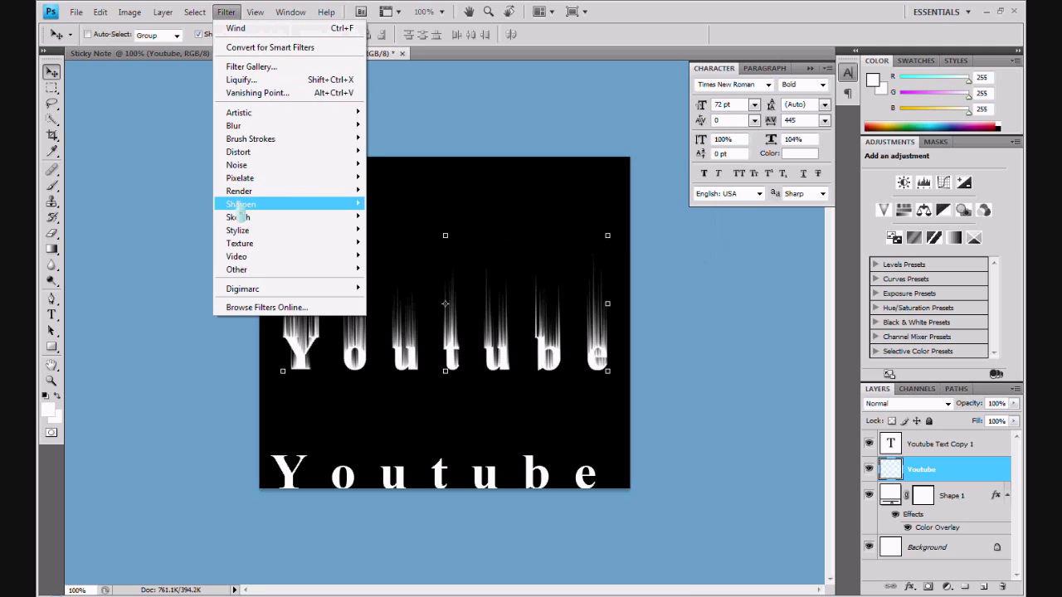
mouse_move(274, 136)
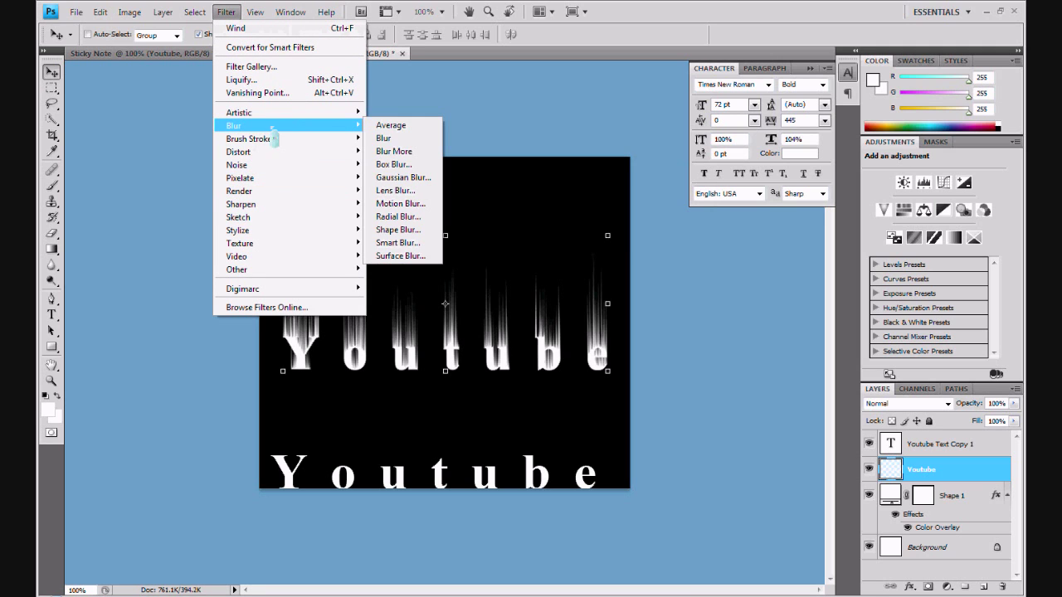
left_click(386, 177)
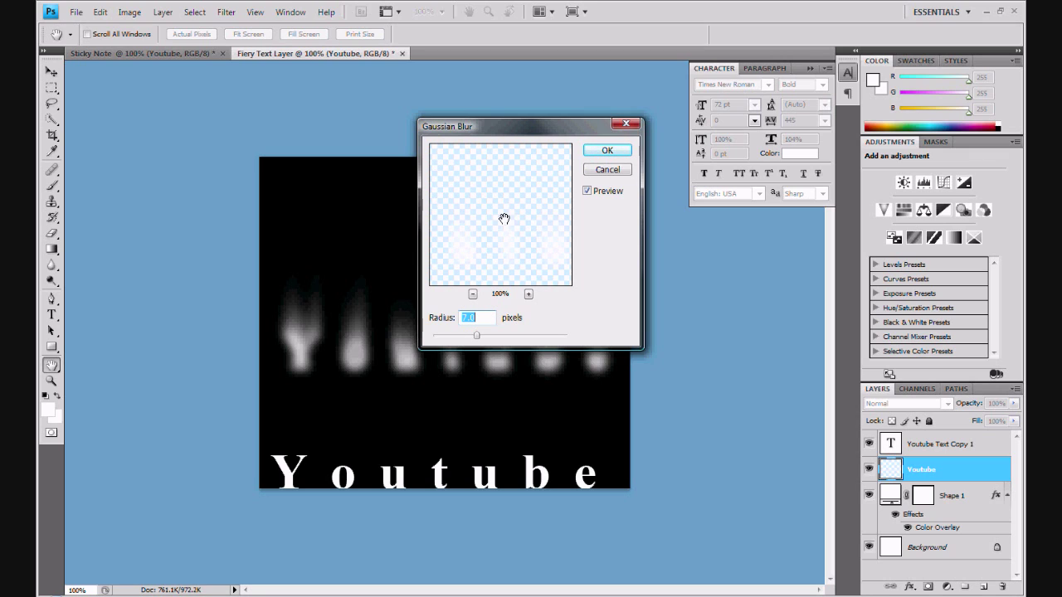
left_click(608, 152)
key("v")
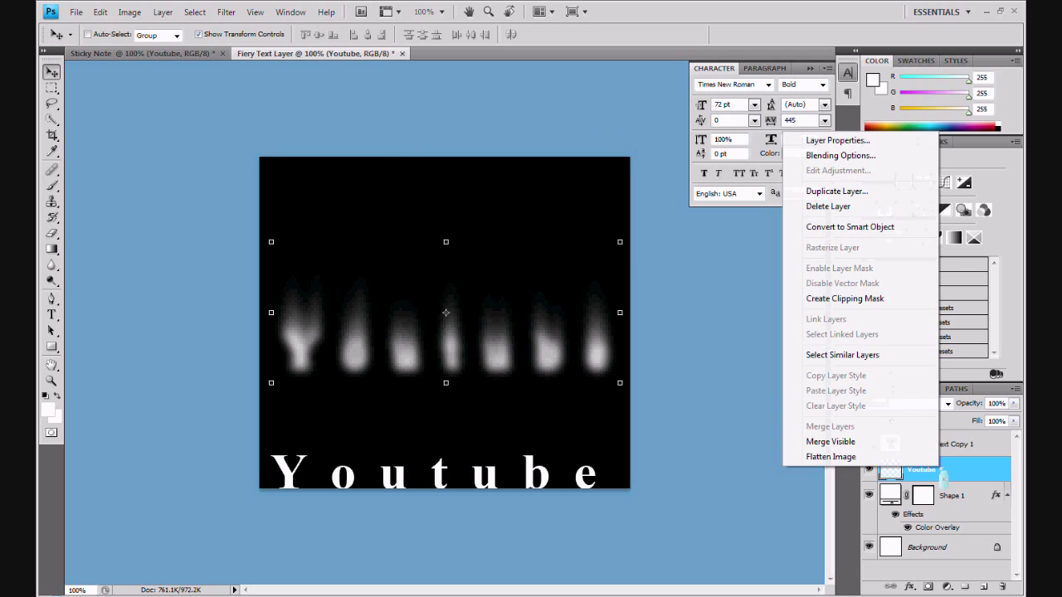
Duplicate the blurred layer as 'Youtube Fiery Text Colour' and bring up that layer's options
left_click(867, 192)
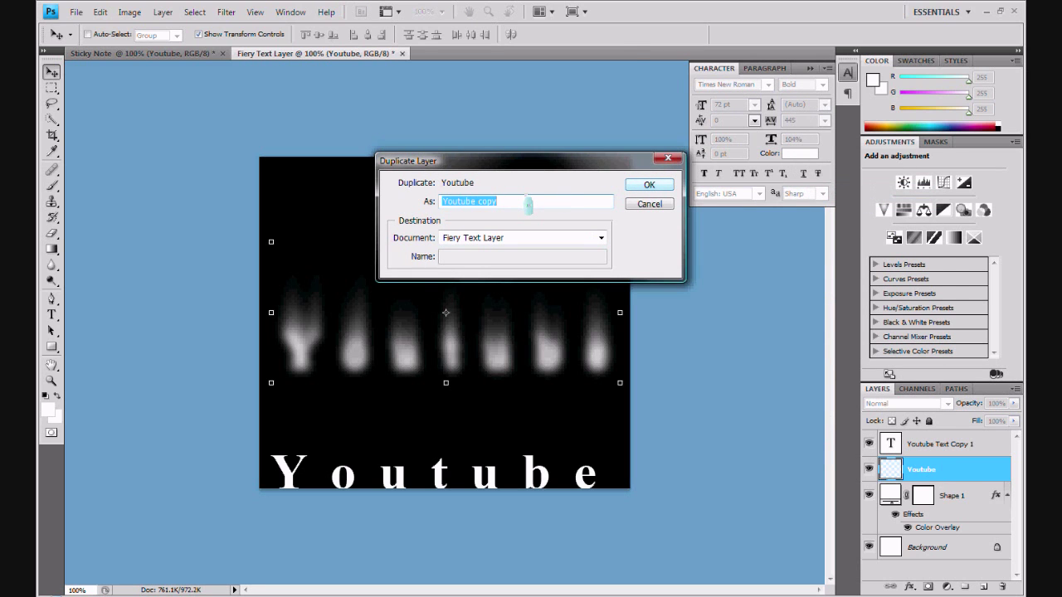
type("Y")
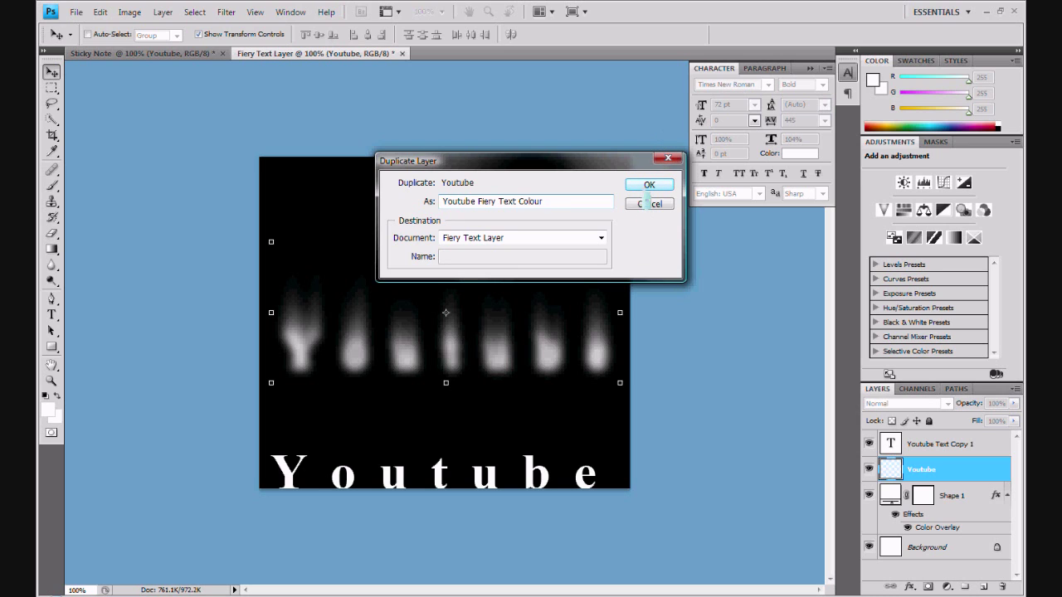
left_click(650, 190)
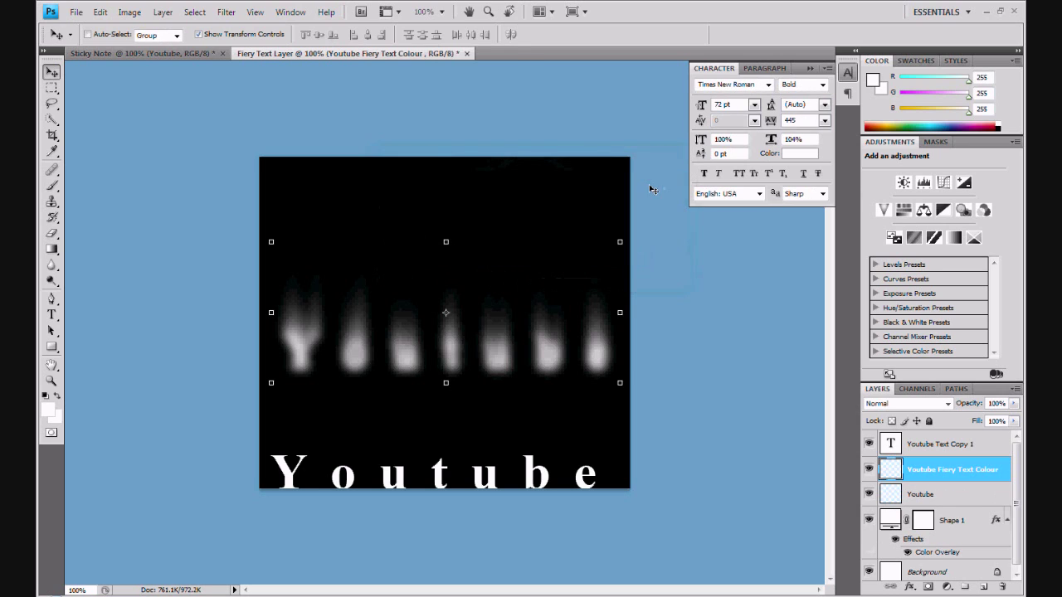
right_click(929, 473)
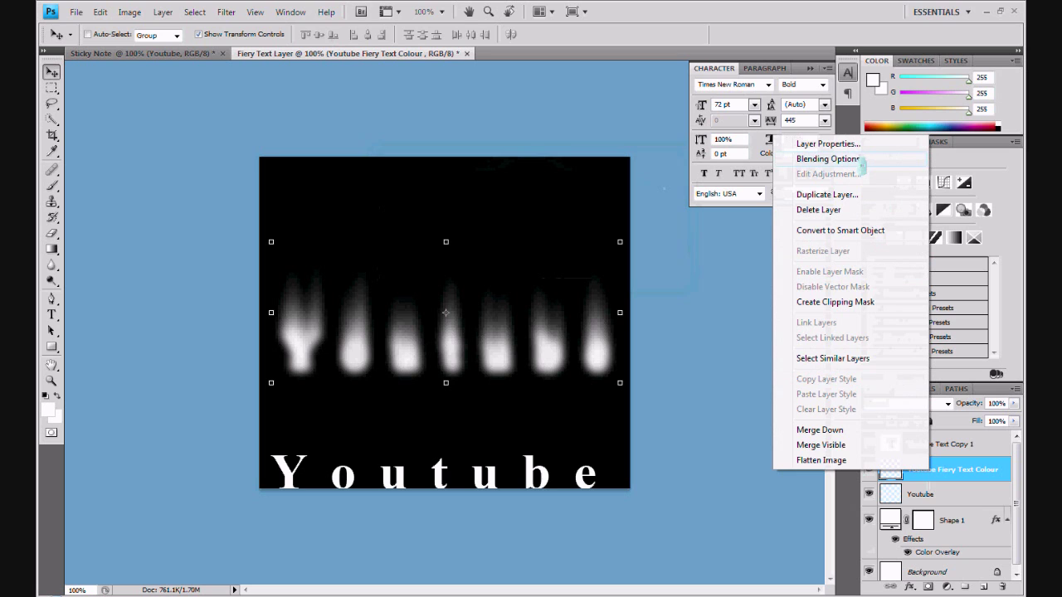
Add a Color Overlay of ff1200 red to the Youtube Fiery Text Colour layer
left_click(863, 163)
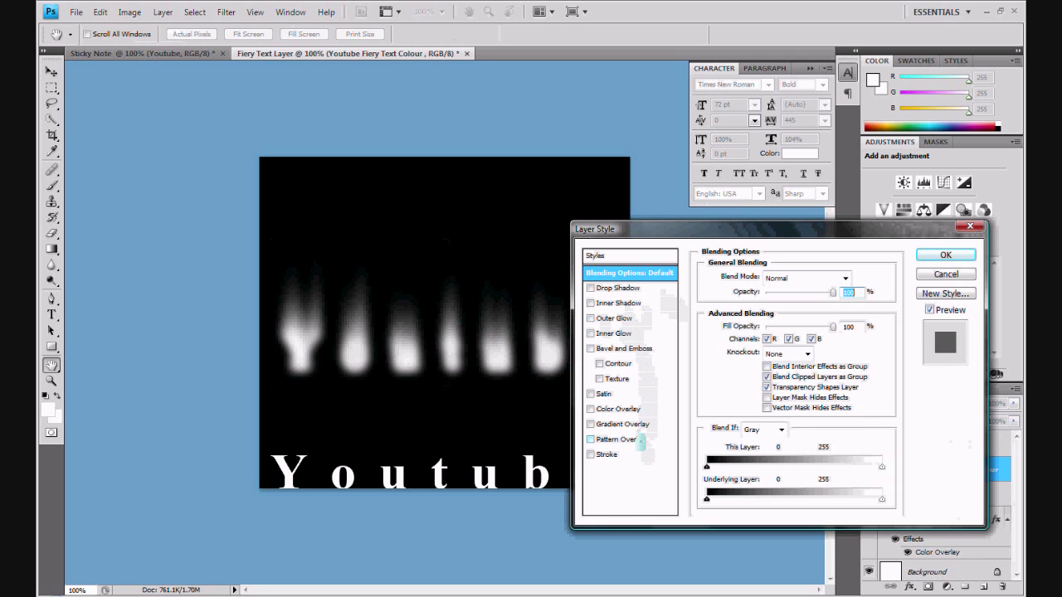
left_click(630, 410)
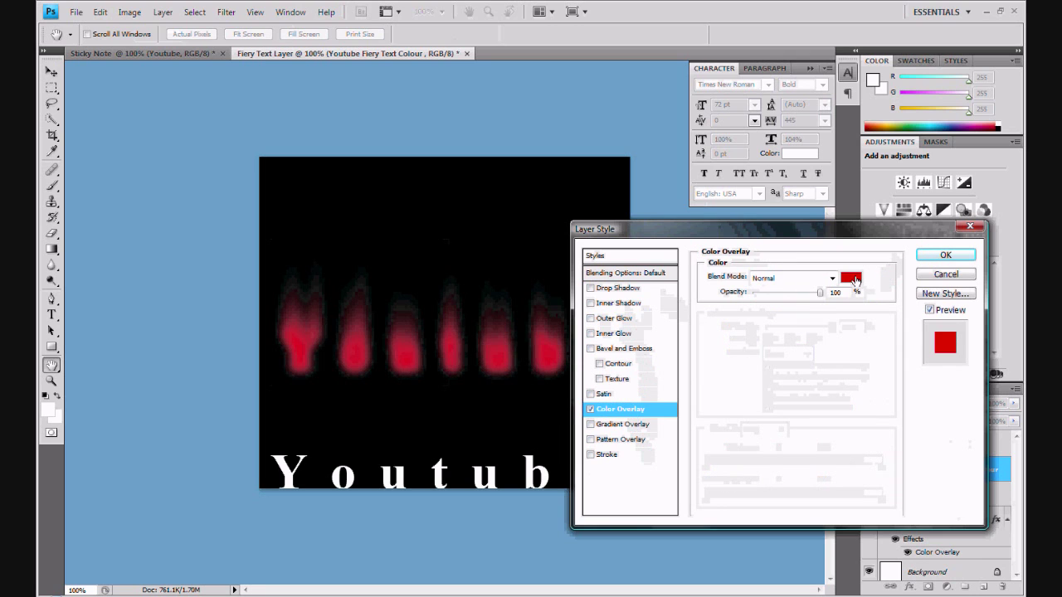
left_click(852, 278)
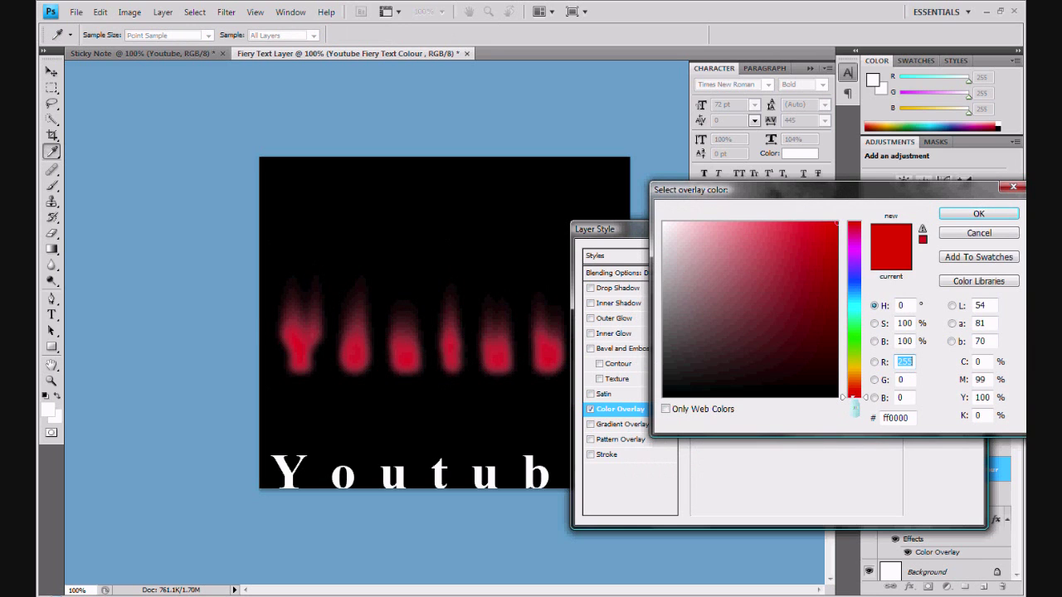
left_click_drag(855, 406, 860, 411)
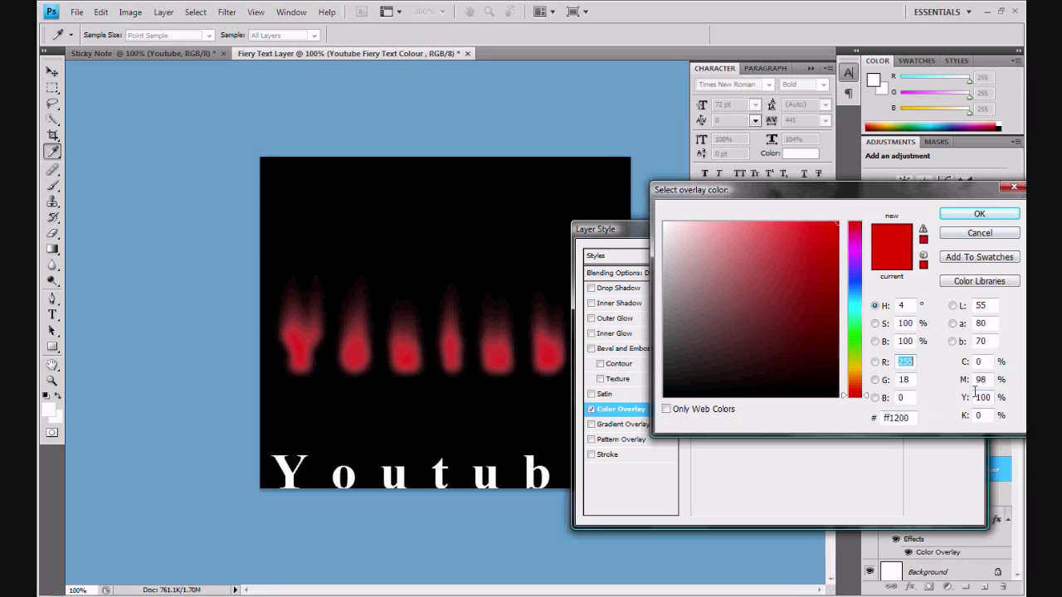
left_click_drag(912, 418, 871, 423)
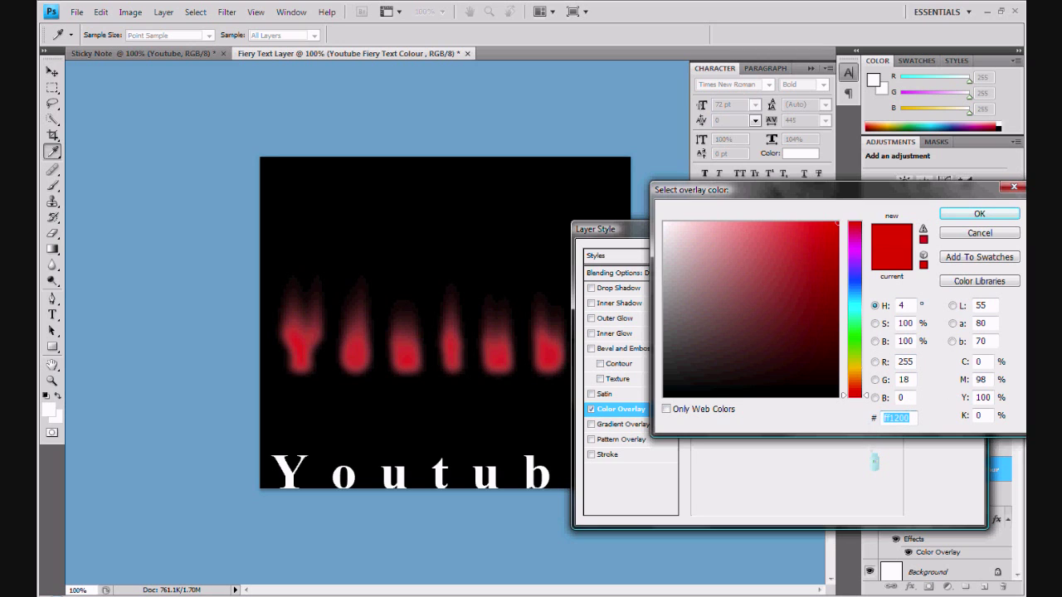
left_click(912, 416)
left_click(964, 214)
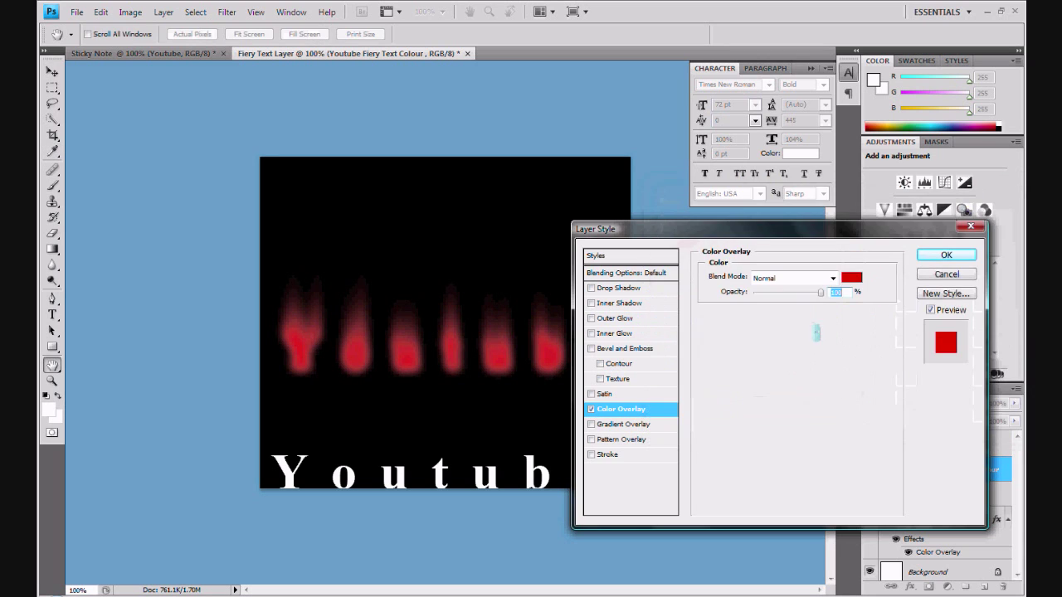
left_click(946, 255)
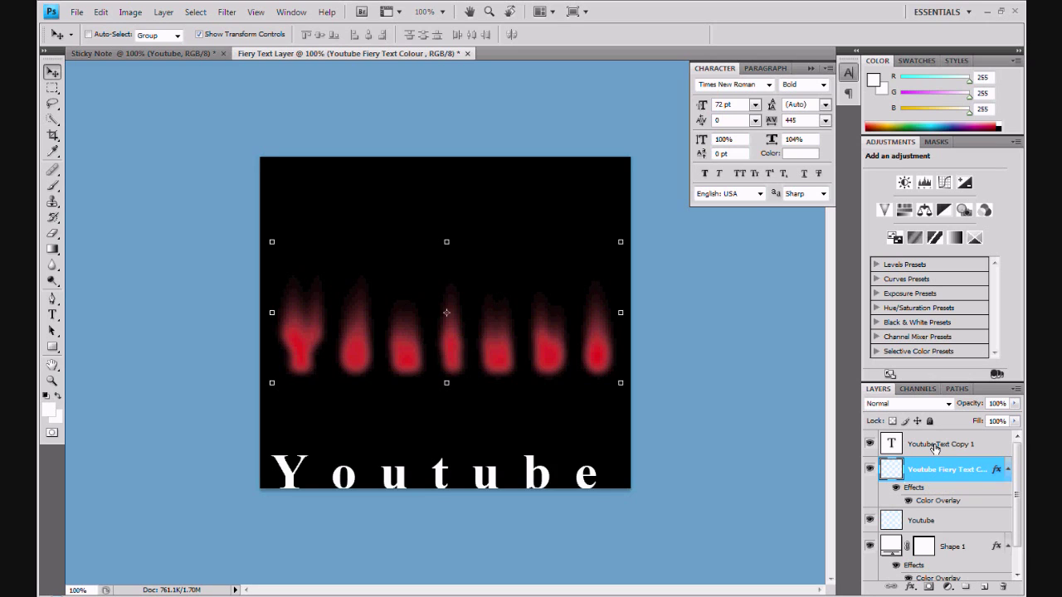
Merge the Youtube and Youtube Fiery Text Colour layers, undoing an accidental move afterwards
double_click(937, 444)
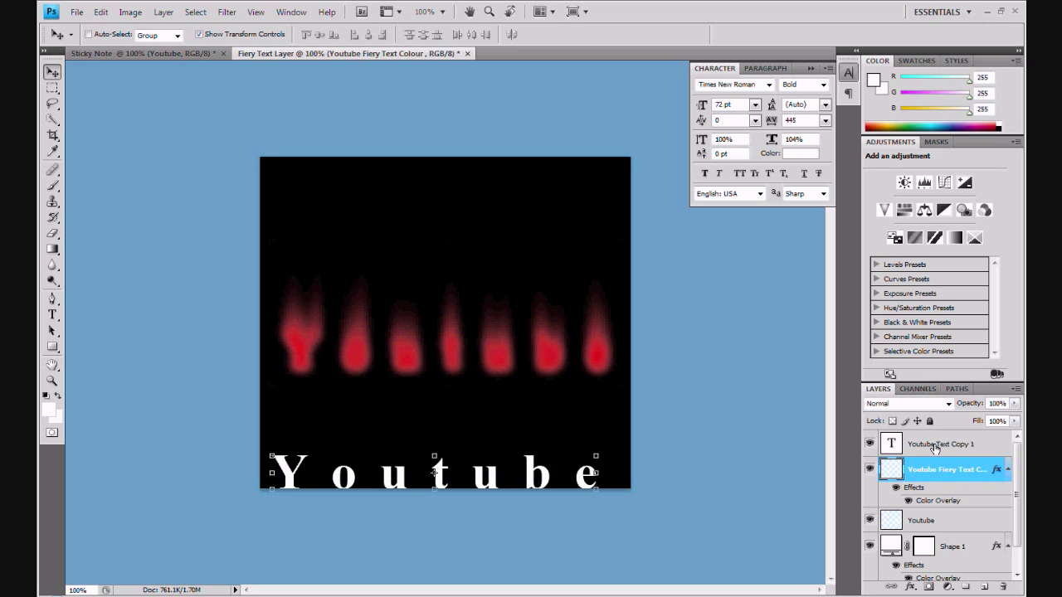
left_click(952, 520)
left_click(951, 520)
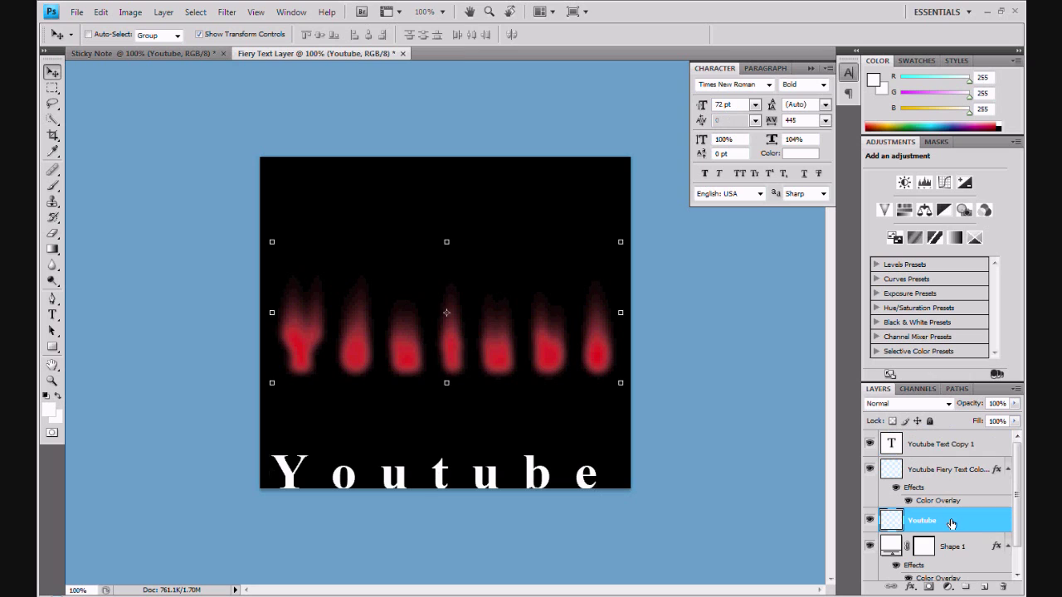
left_click(935, 470, "shift")
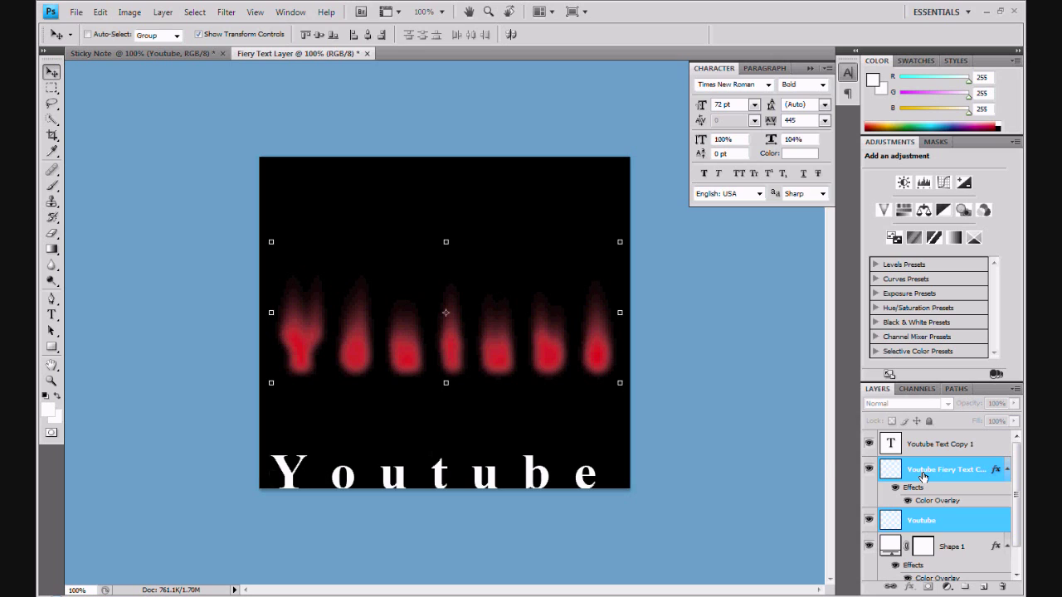
right_click(923, 478)
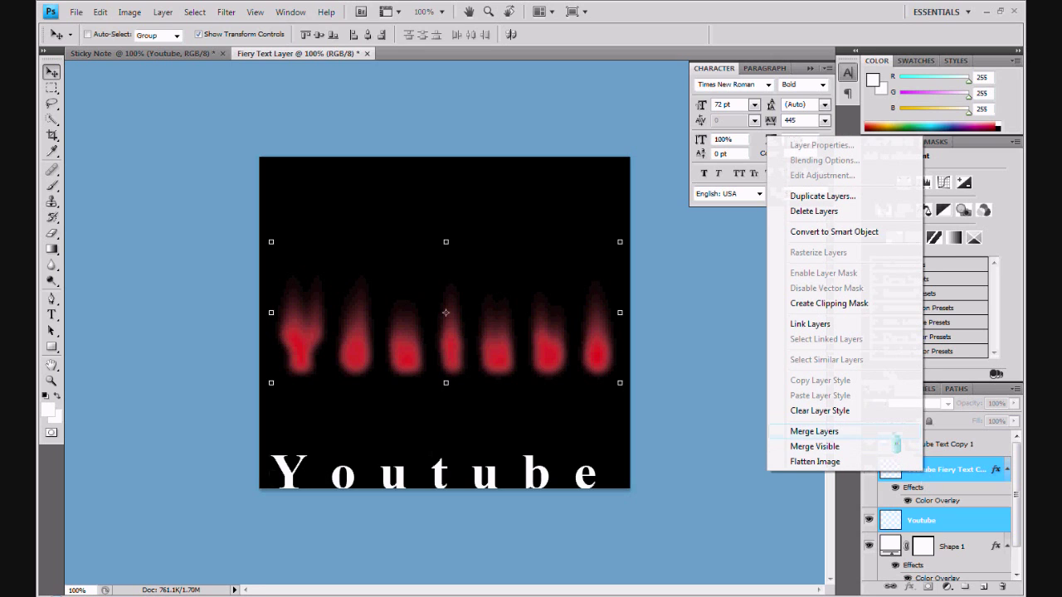
left_click(894, 438)
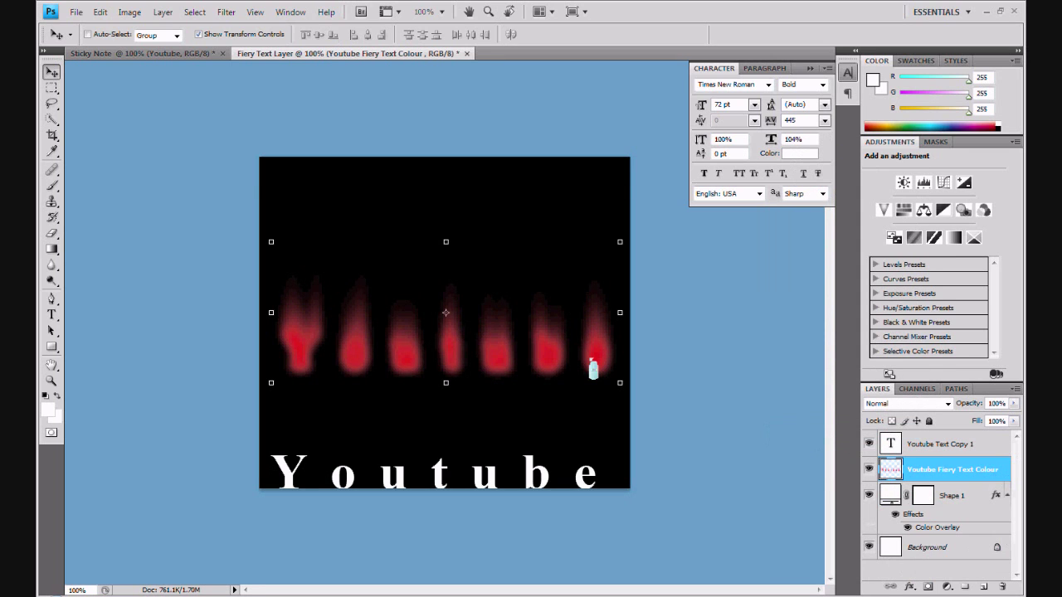
left_click_drag(592, 365, 593, 408)
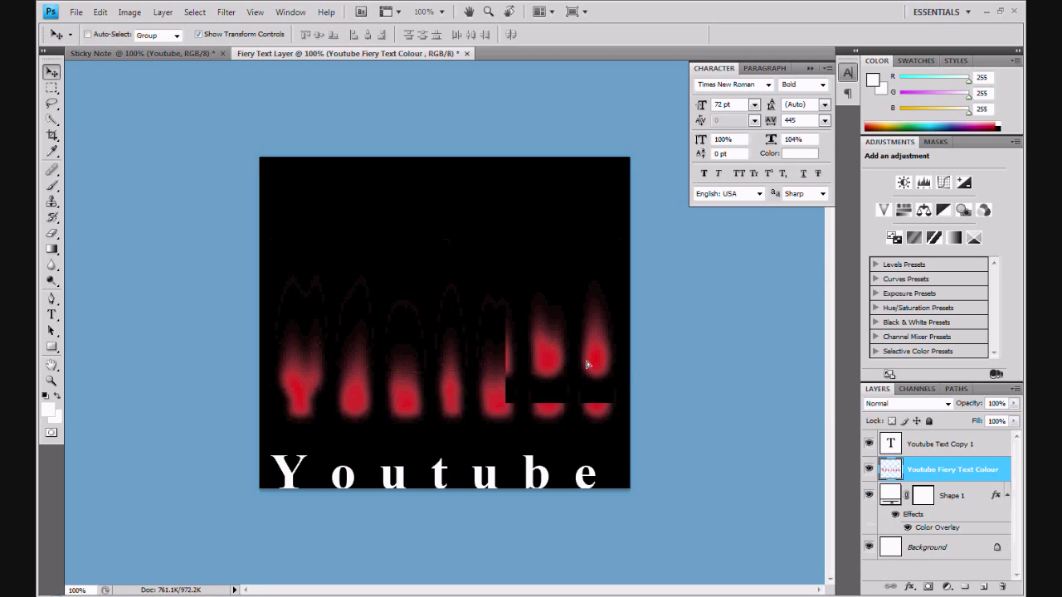
key("ctrl+z")
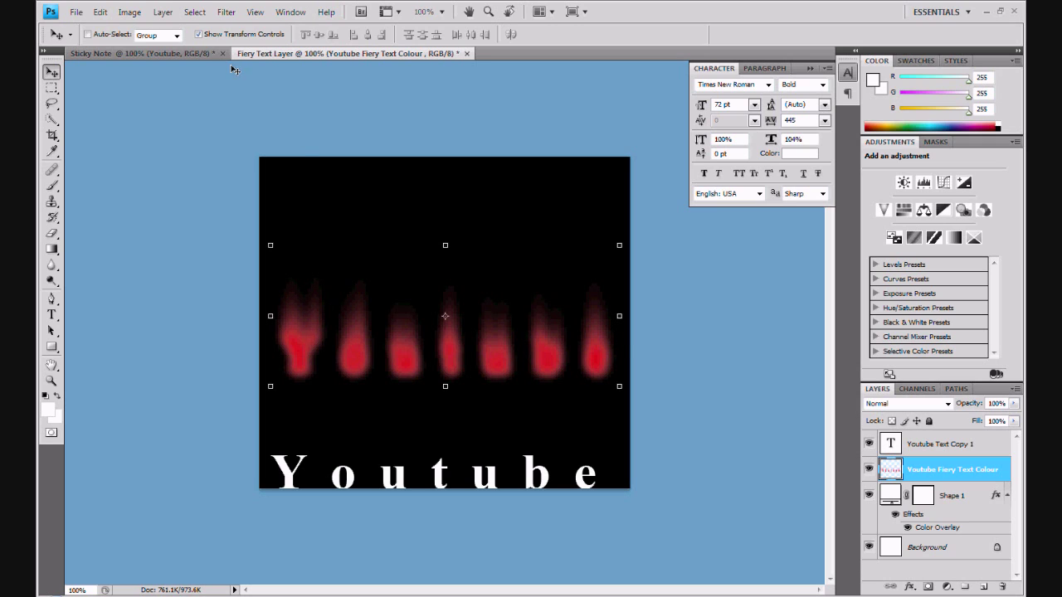
Open Liquify on the flame layer with Show Backdrop enabled at 100% opacity
left_click(230, 15)
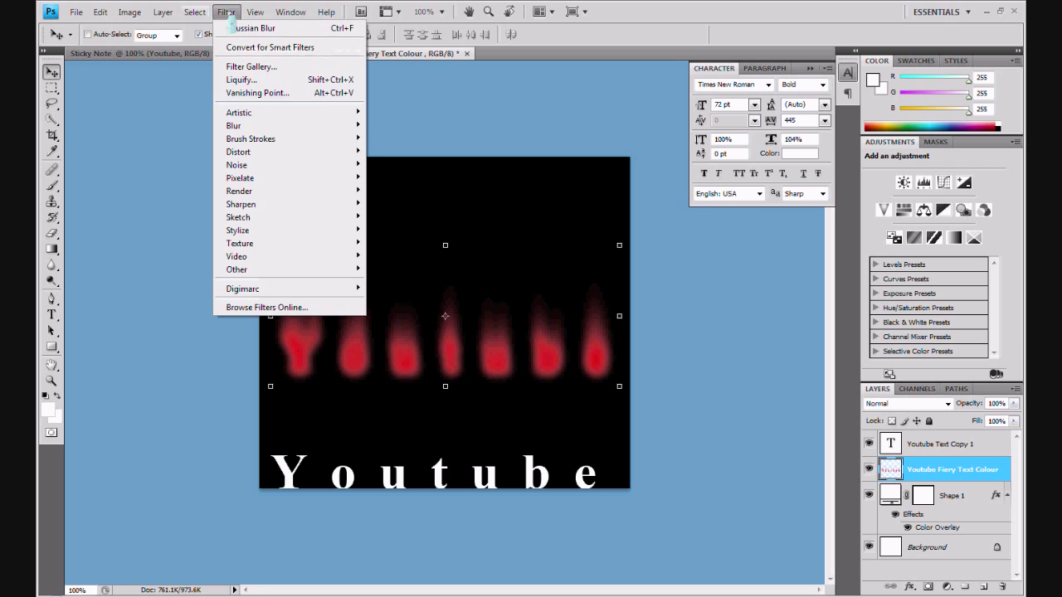
left_click(242, 80)
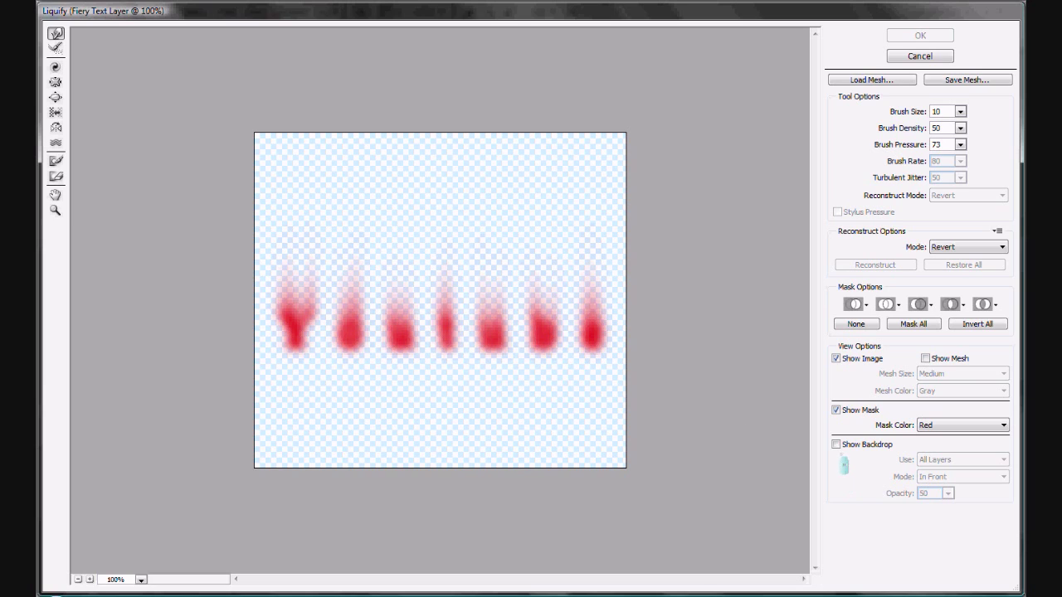
left_click(836, 446)
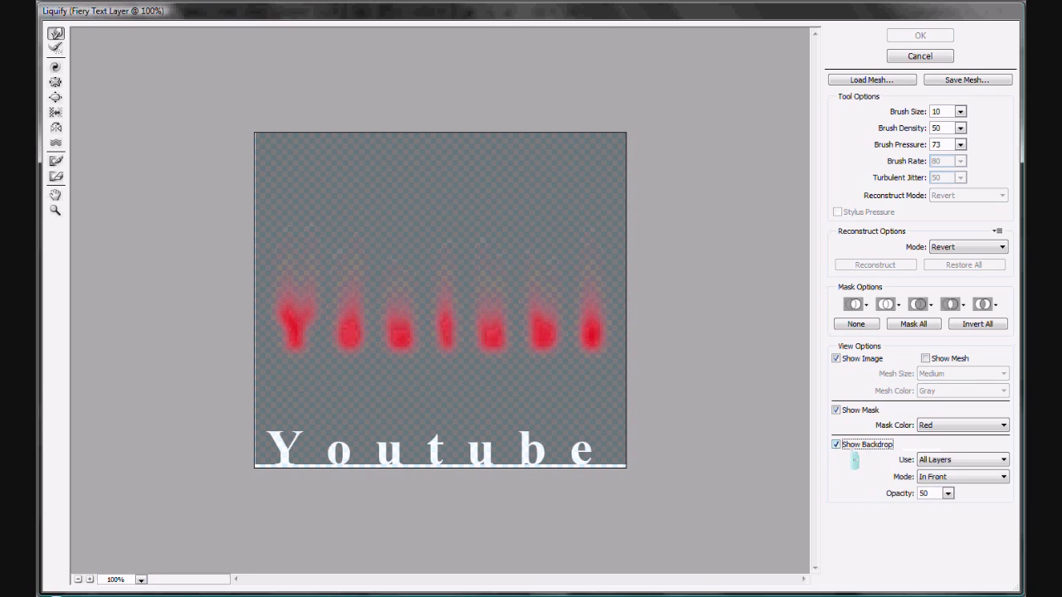
left_click(947, 493)
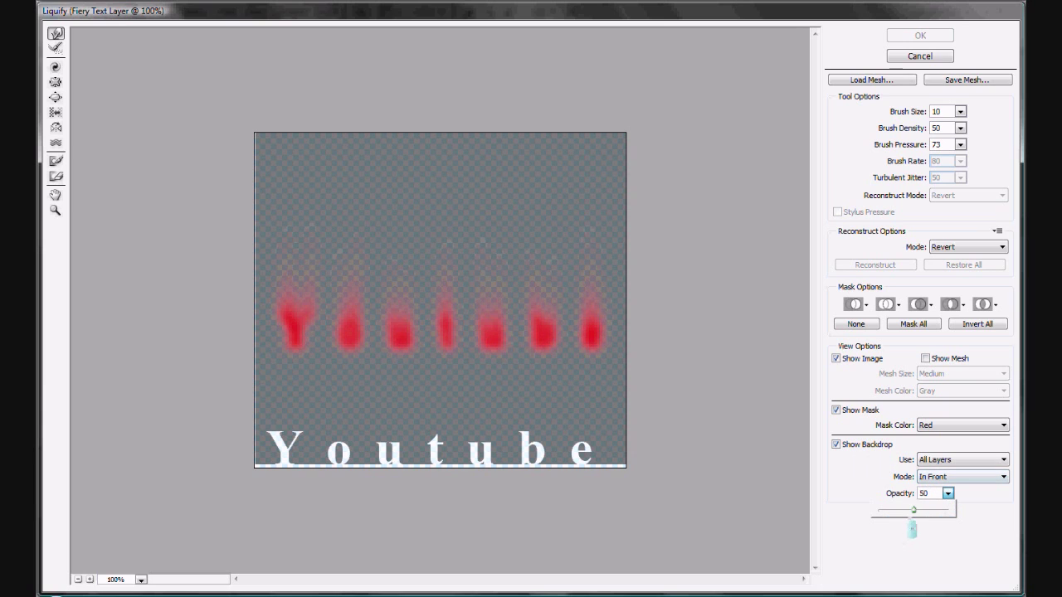
left_click_drag(913, 515, 960, 519)
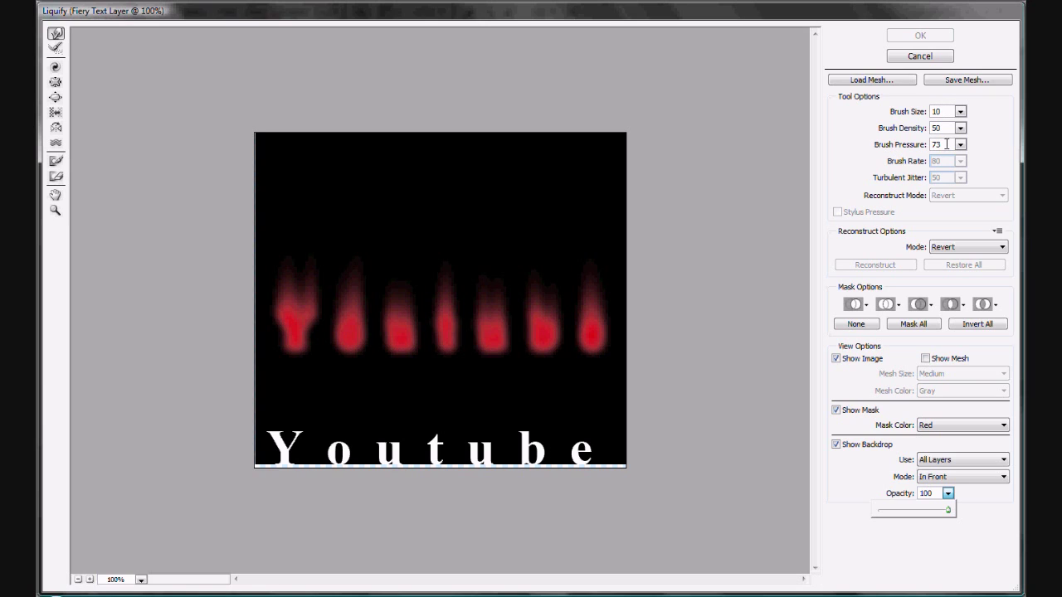
Push the top of the Y upward into a flame tip and commit the Liquify warp
left_click(475, 470)
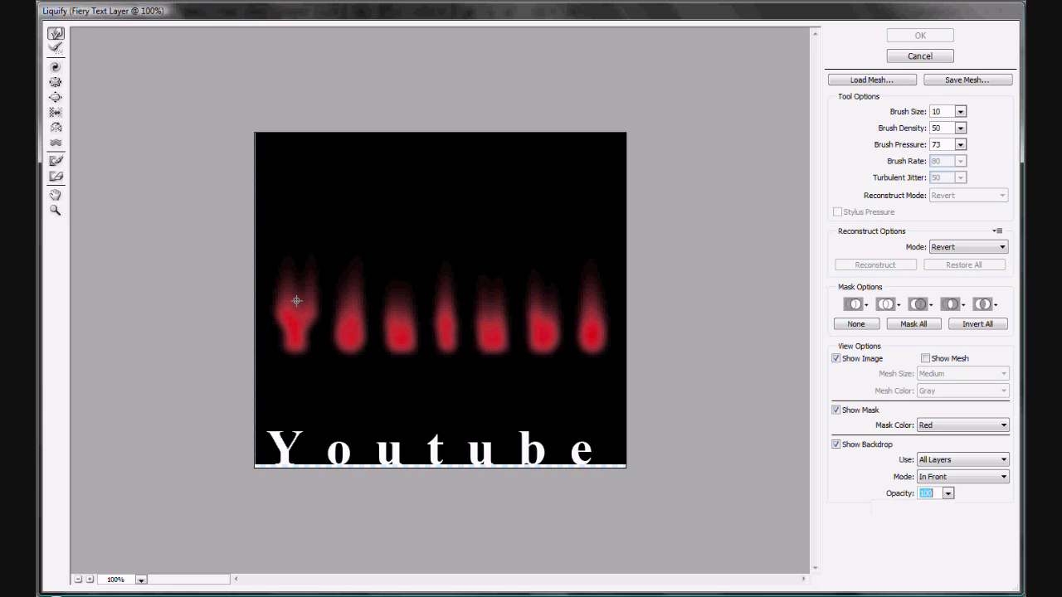
mouse_move(281, 289)
left_mouse_down()
mouse_move(296, 279)
mouse_move(279, 272)
left_mouse_up()
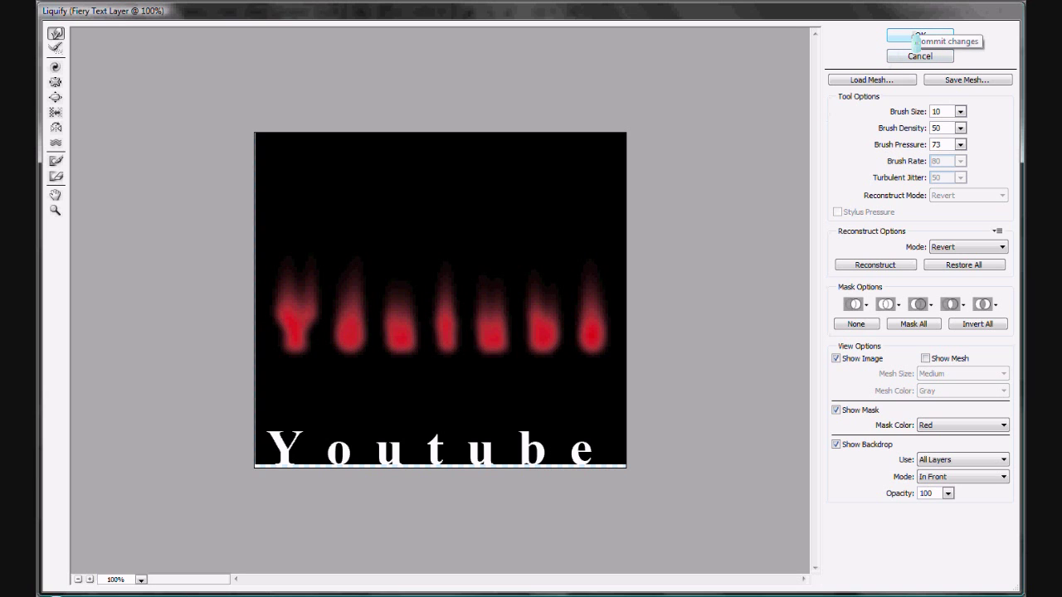
left_click(916, 37)
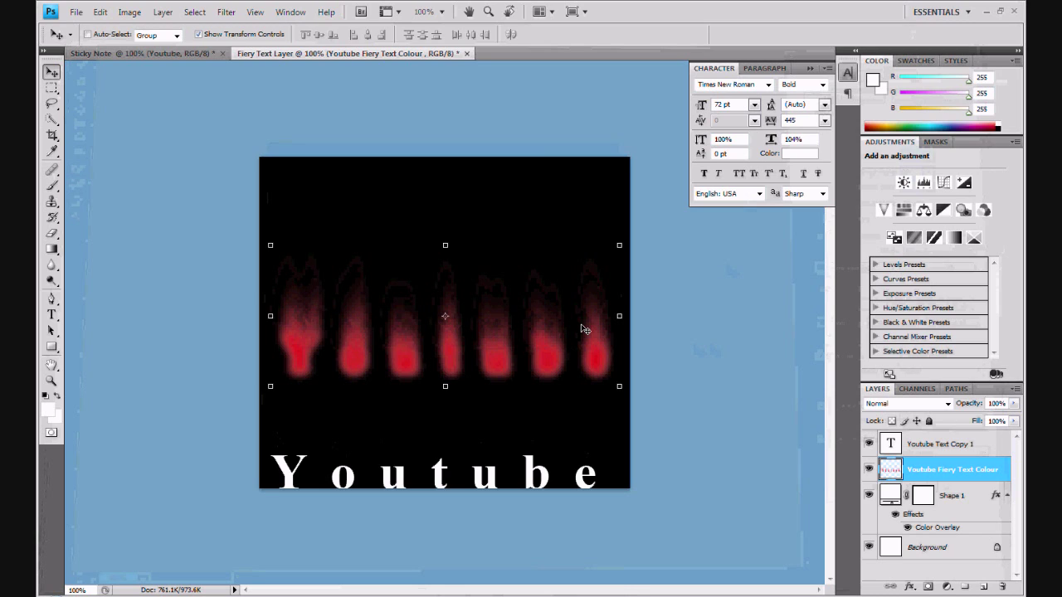
key("ctrl+h")
key("ctrl+h")
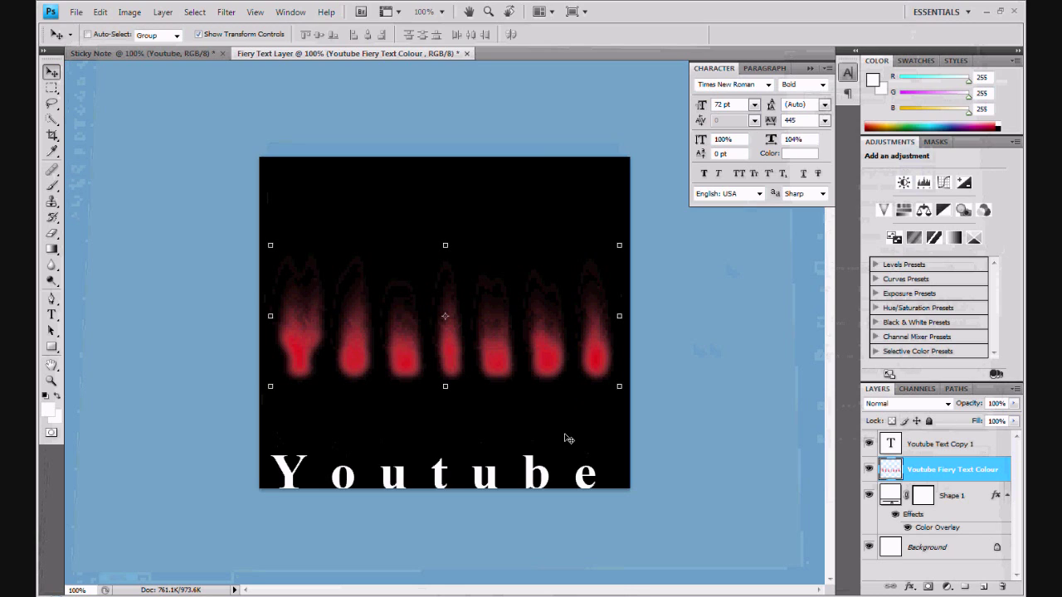